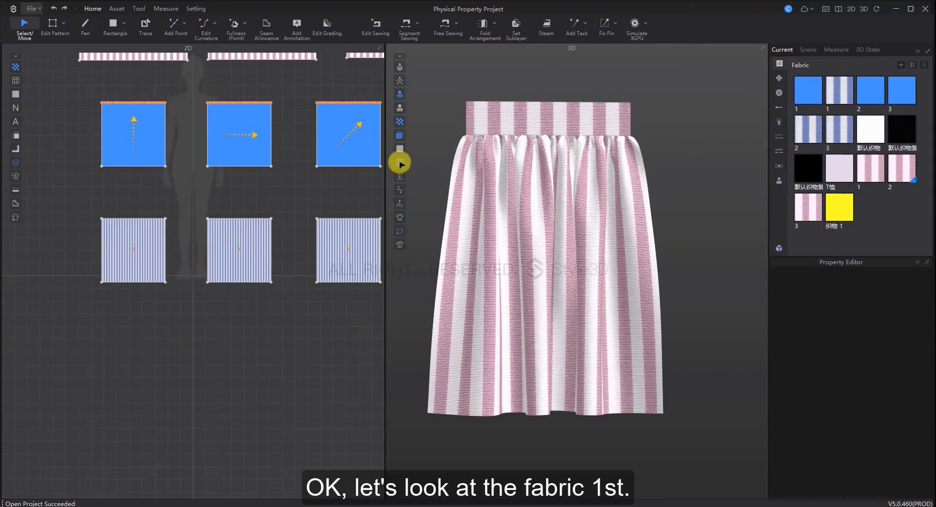
Show the mesh on the garments, run the simulation and pull the first pink striped skirt's hem to test its stretch
click(400, 162)
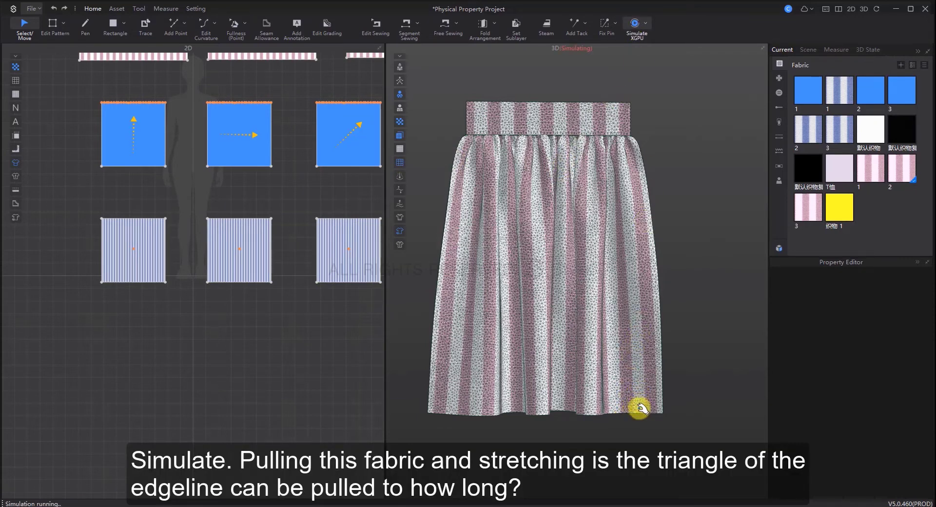
click(641, 393)
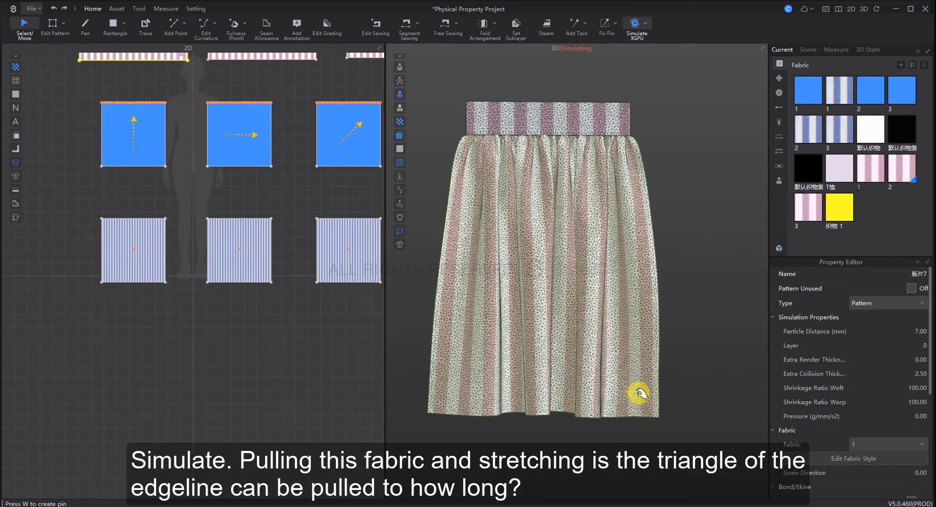
drag(545, 427, 502, 378)
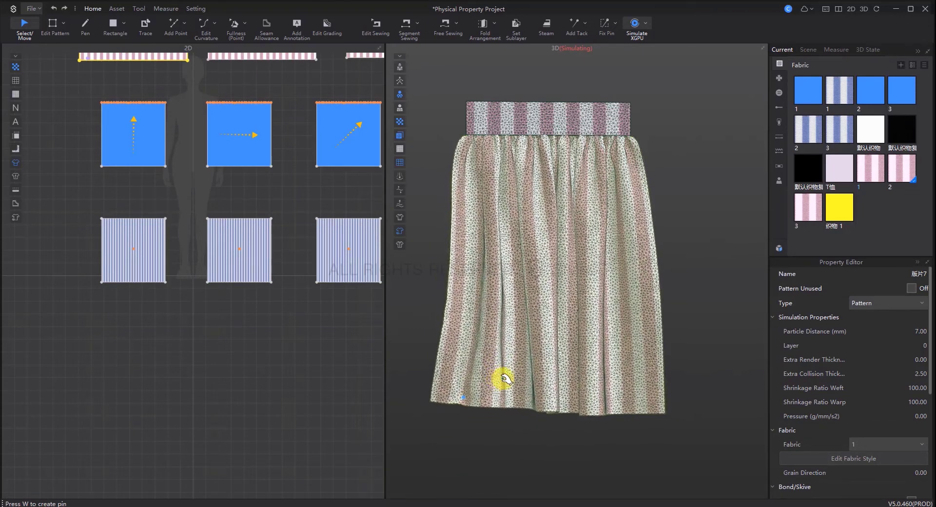
scroll(569, 356, up, 3)
scroll(721, 426, up, 3)
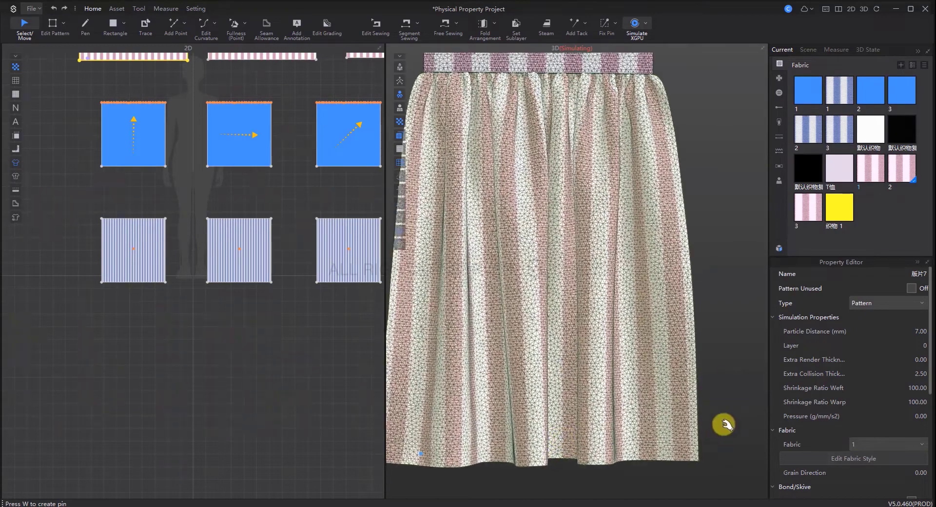
drag(581, 424, 580, 457)
scroll(700, 182, down, 5)
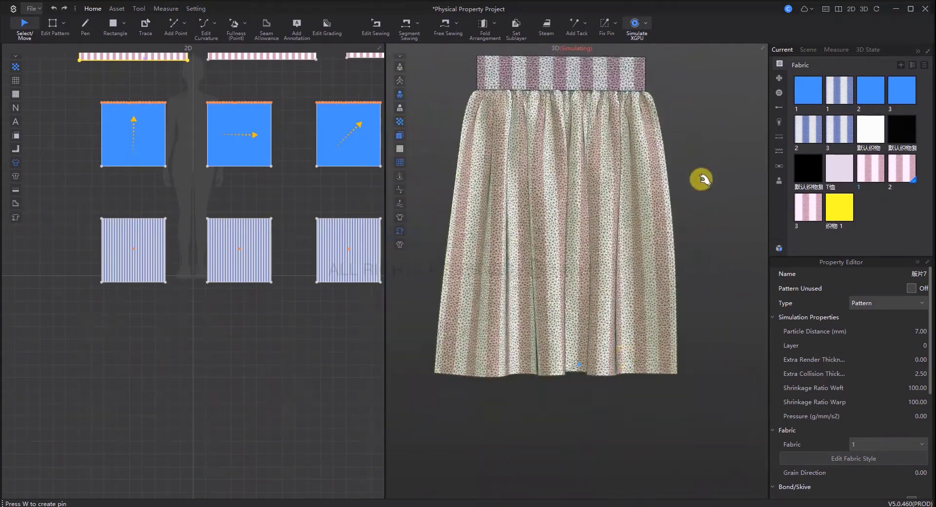
Set Stretch Weft, Stretch Warp and Stretch Bias of pink striped fabric 1 to 0 and simulate the skirt
click(871, 168)
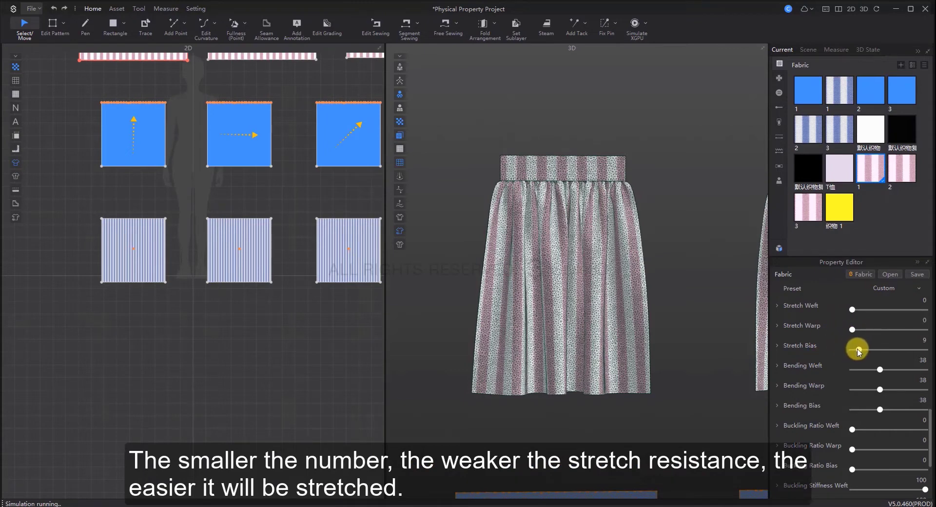
click(635, 24)
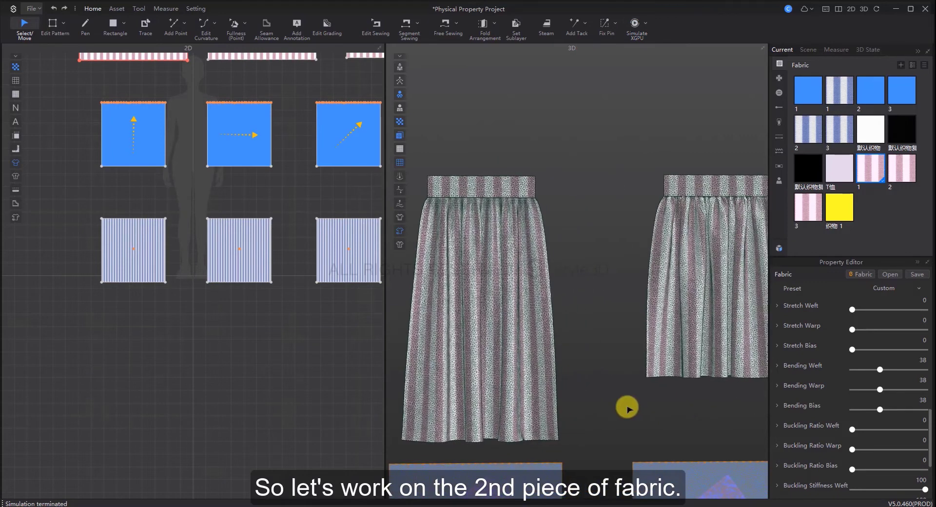
Set Stretch Weft, Stretch Warp and Stretch Bias of pink striped fabric 2 to 100 and simulate the skirt
scroll(687, 236, up, 5)
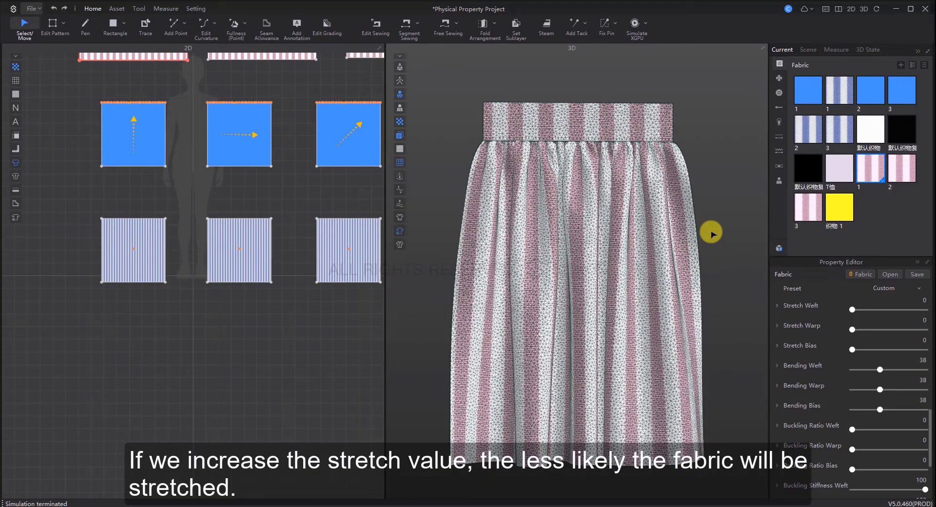
click(902, 168)
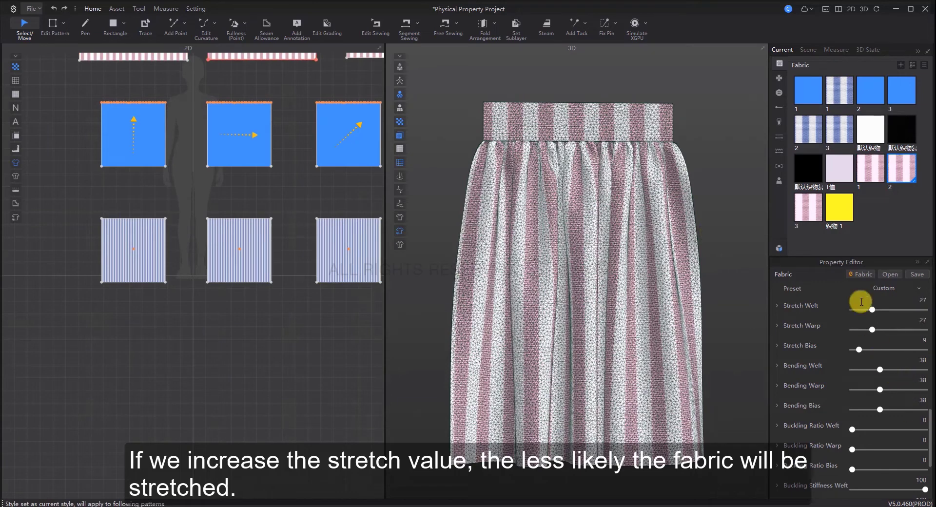
drag(872, 309, 928, 350)
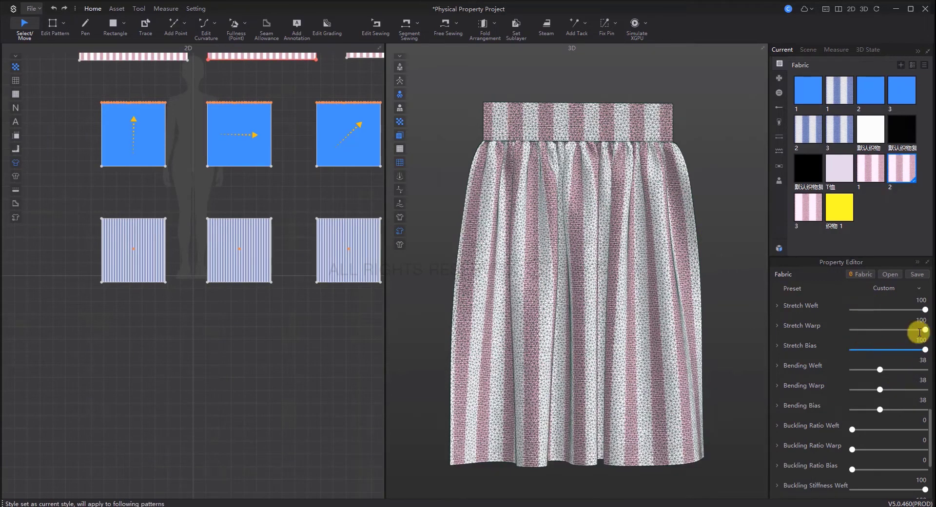
click(634, 22)
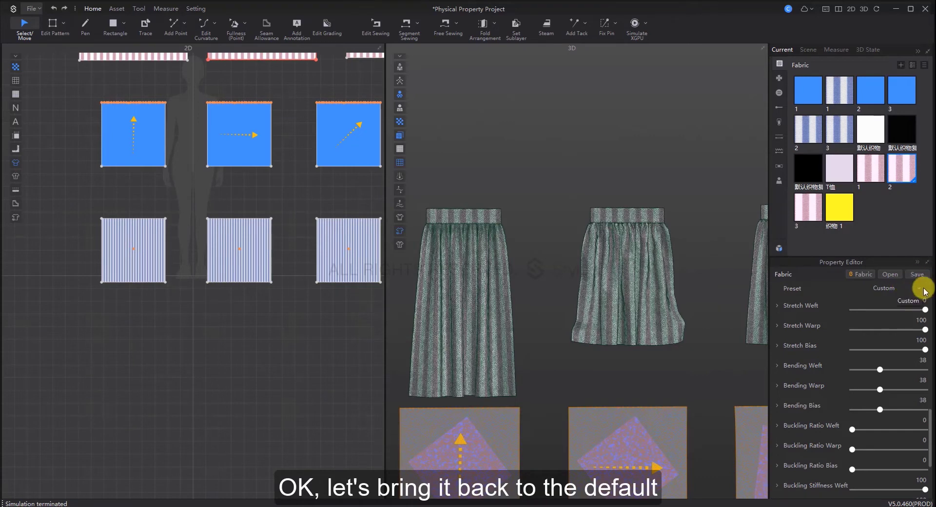
Reset pink striped fabrics 2 and 1 to the Default physical property preset and simulate the skirts, stopping once they settle
click(921, 289)
click(877, 302)
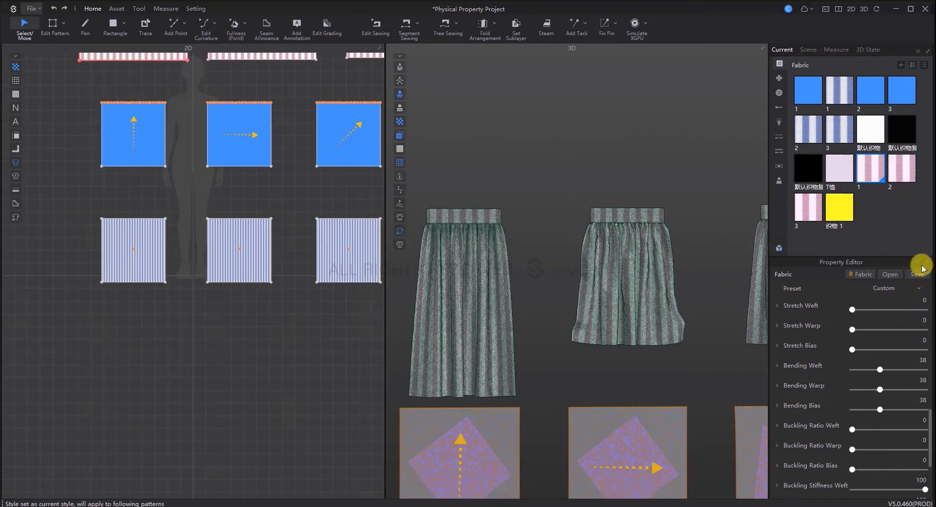
click(899, 288)
click(884, 299)
click(635, 25)
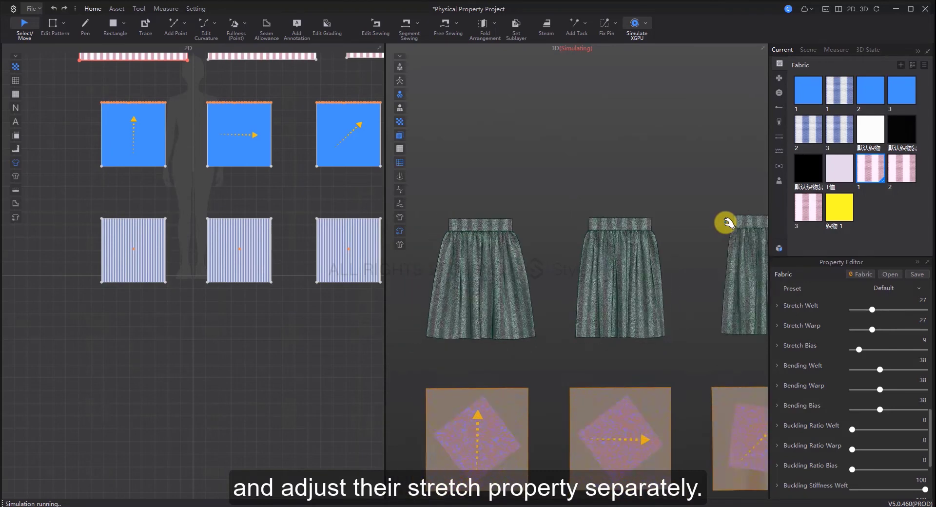
scroll(731, 217, down, 3)
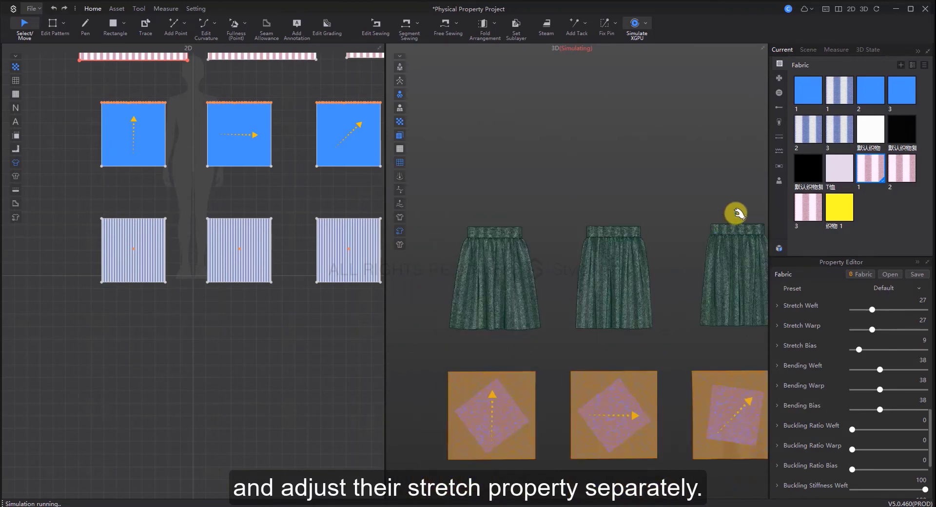
middle_drag(735, 328, 623, 327)
scroll(639, 290, up, 2)
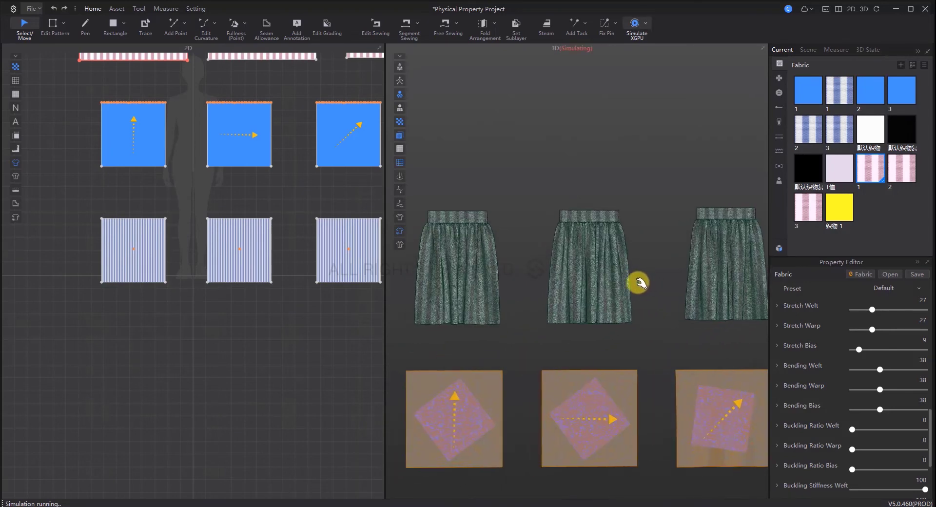
click(636, 28)
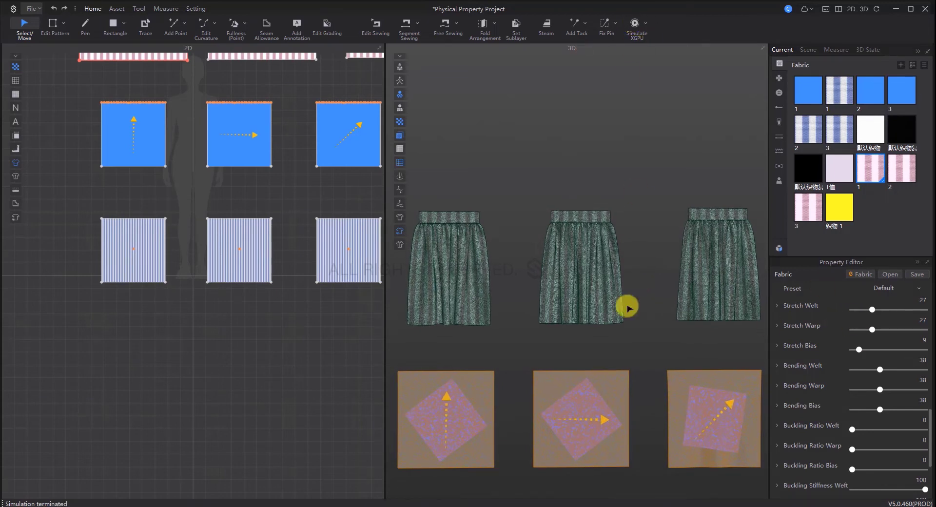
Set the Stretch Weft of pink striped fabric 1 to 0
scroll(882, 311, down, 5)
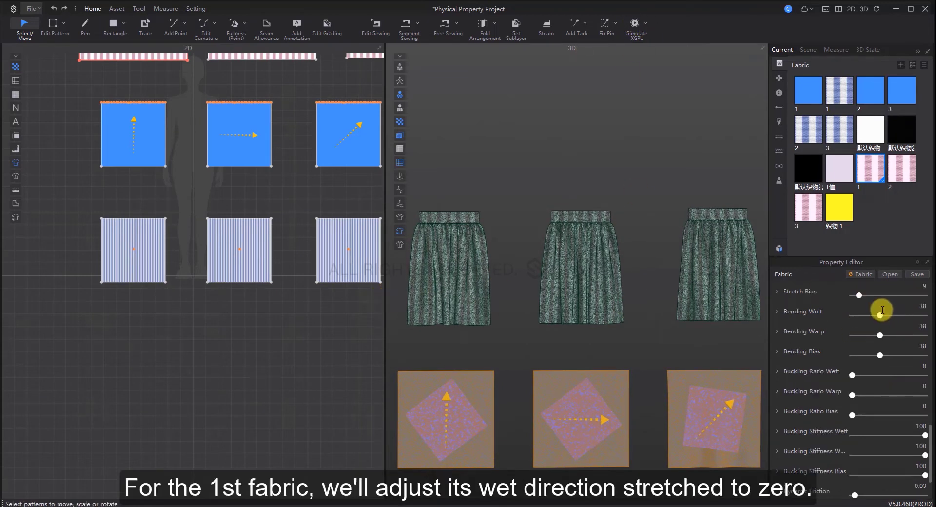
scroll(884, 303, up, 8)
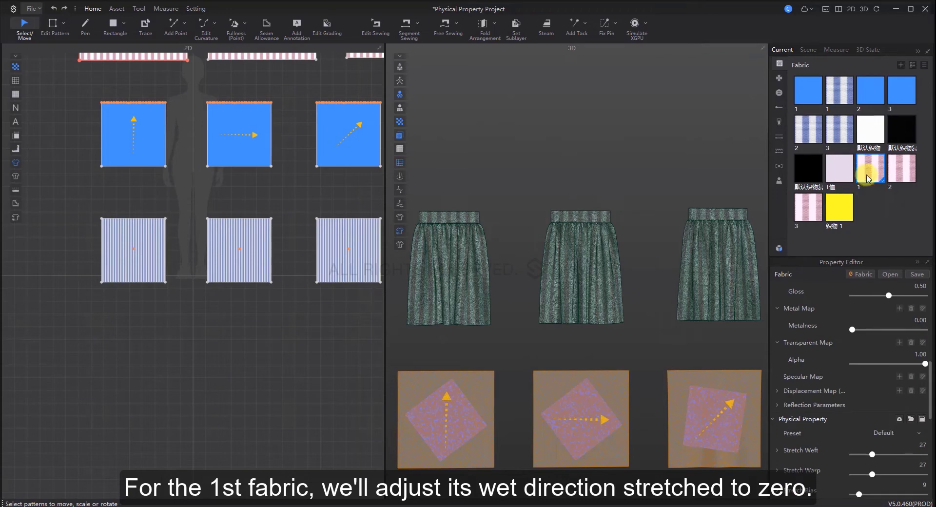
scroll(873, 349, down, 3)
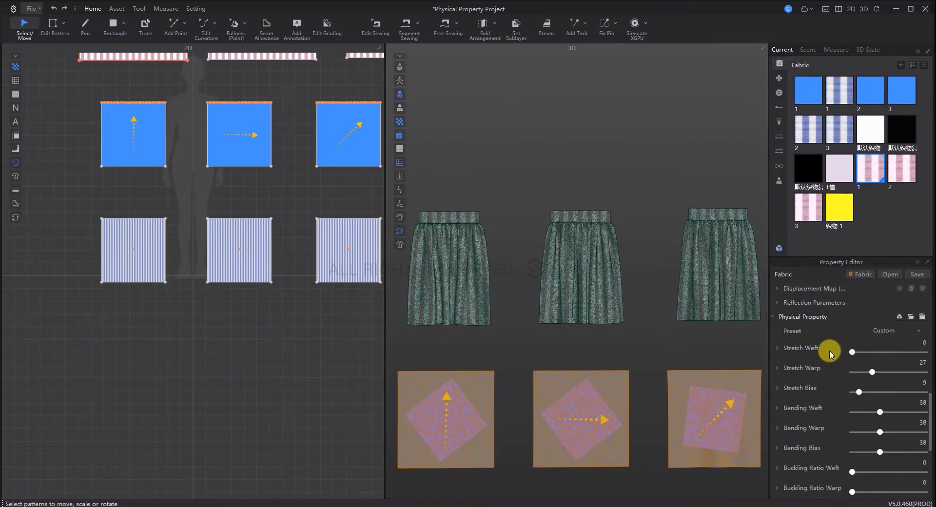
Set the Stretch Warp of pink striped fabric 2 and the Stretch Bias of pink striped fabric 3 to 0
click(900, 180)
click(902, 178)
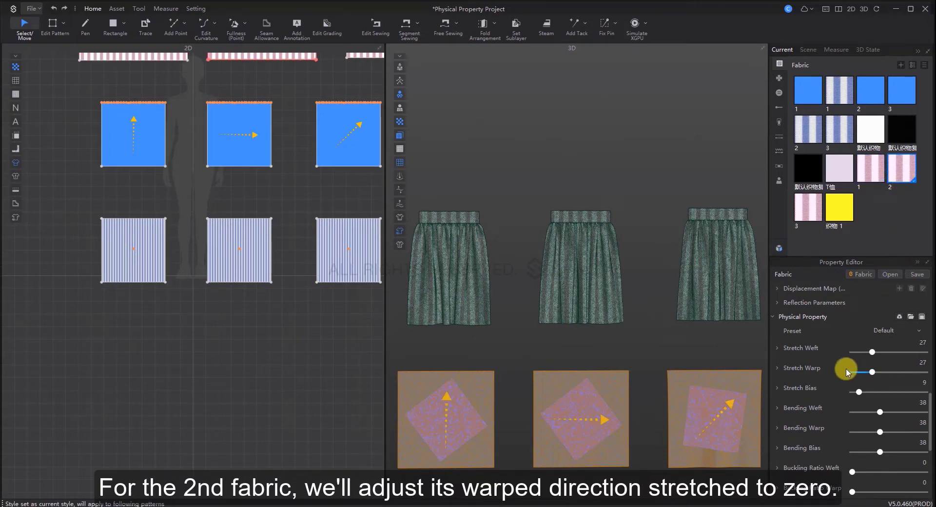
click(809, 213)
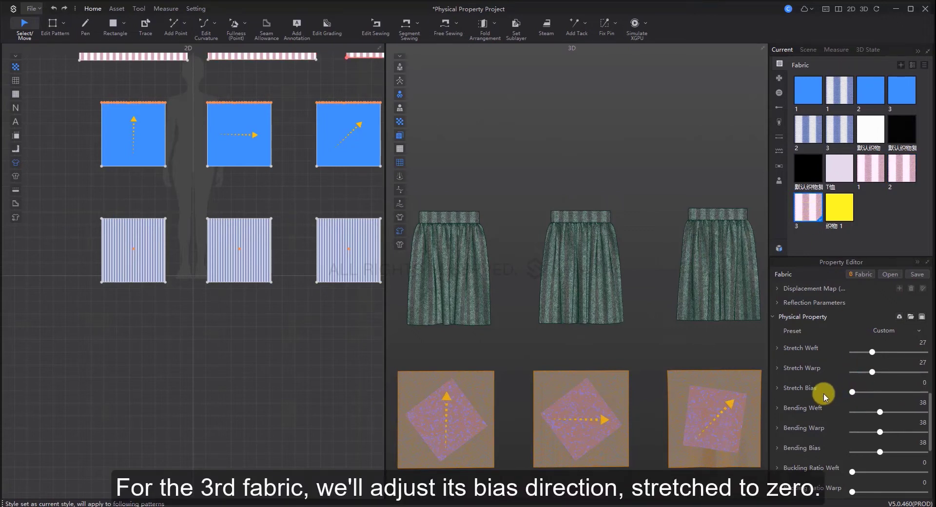
Simulate the three skirts with their new stretch values and hide the mesh display
click(635, 25)
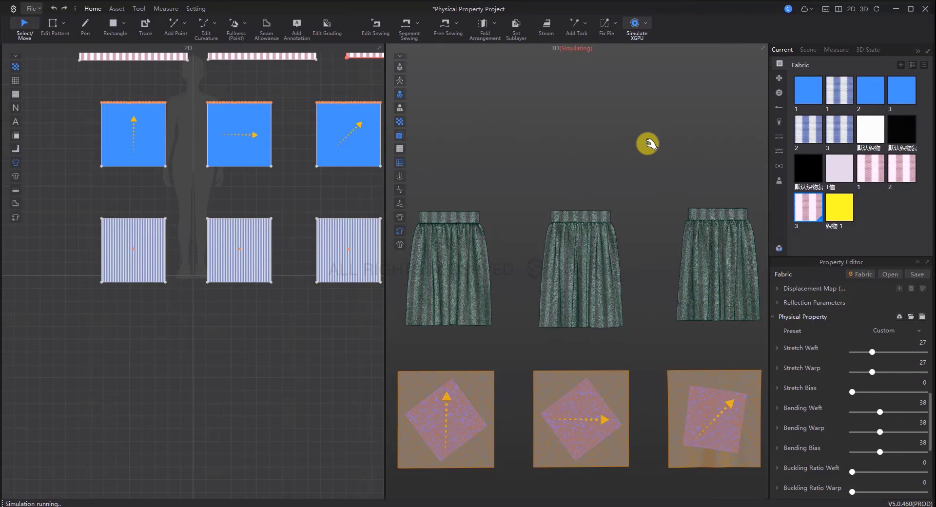
click(400, 150)
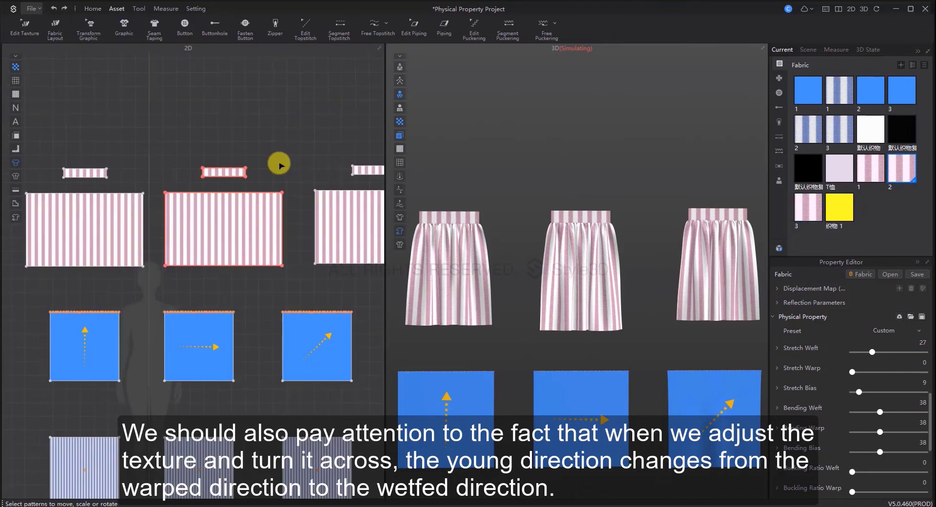
Rotate the grain line of the middle skirt's large pattern piece to about 89.91 degrees so its stripes run horizontally
scroll(277, 161, up, 3)
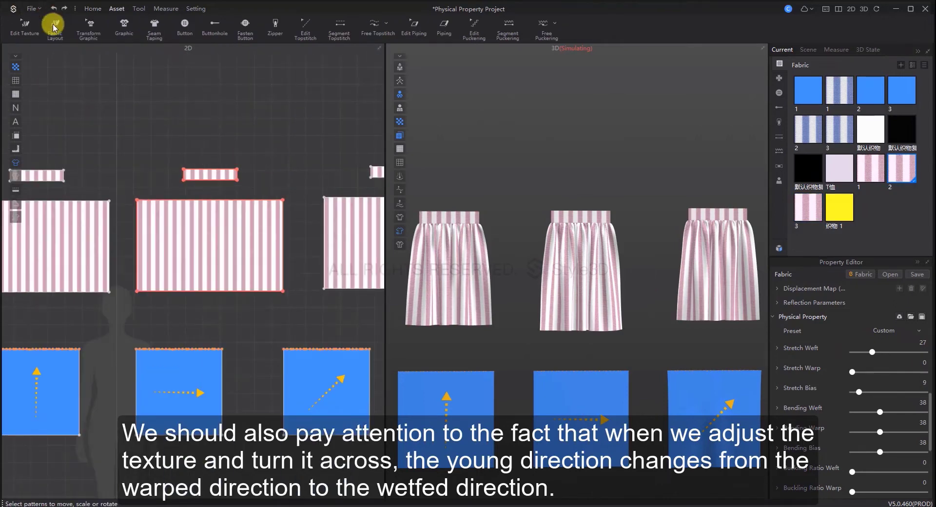
click(28, 31)
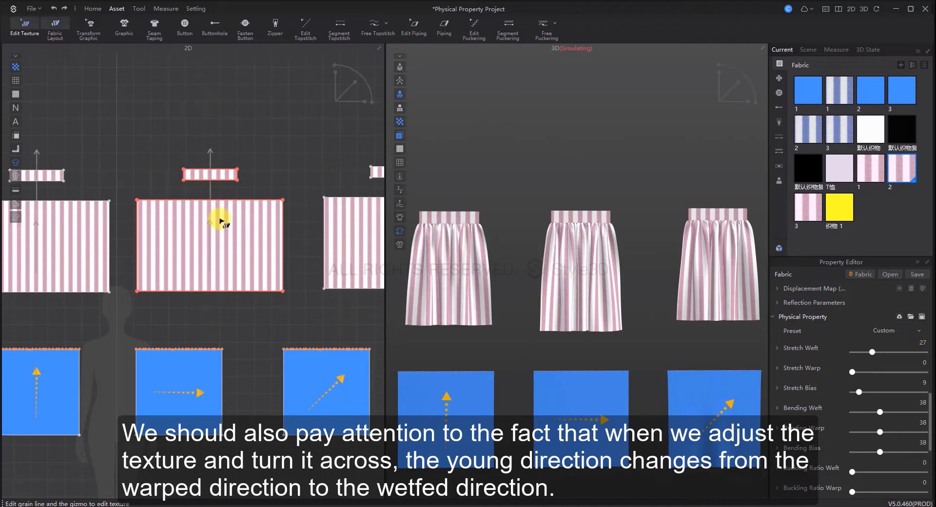
click(202, 224)
scroll(202, 226, up, 5)
drag(230, 183, 251, 208)
scroll(250, 209, down, 4)
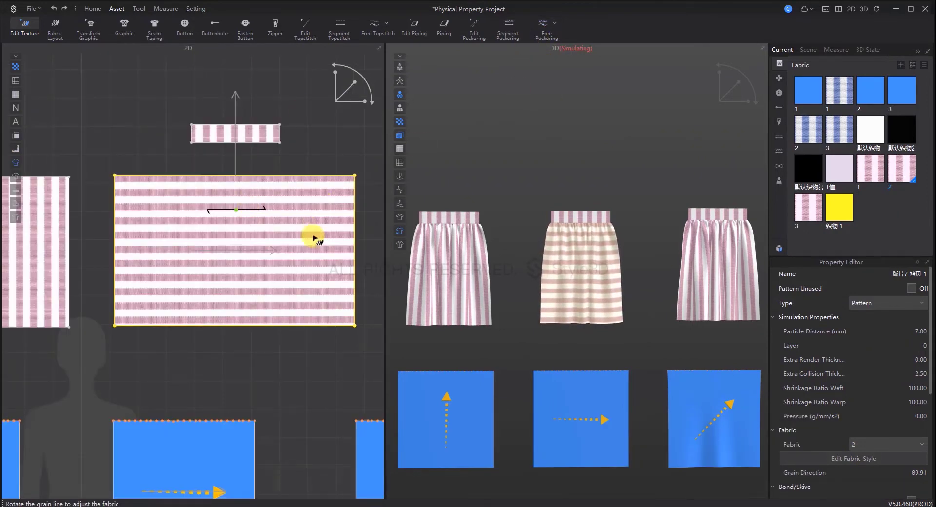
Simulate the skirts with the middle one's rotated grain direction, compare their drape and stop the simulation
click(99, 11)
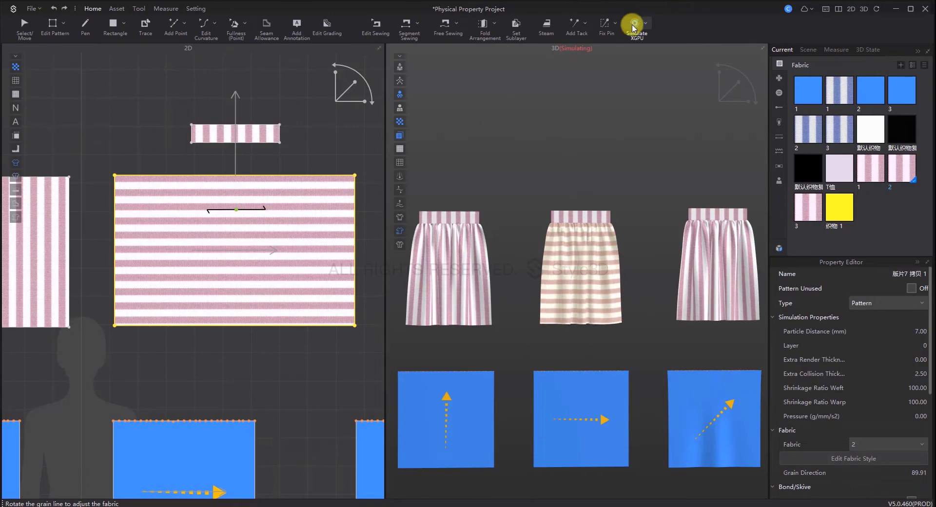
scroll(627, 215, up, 5)
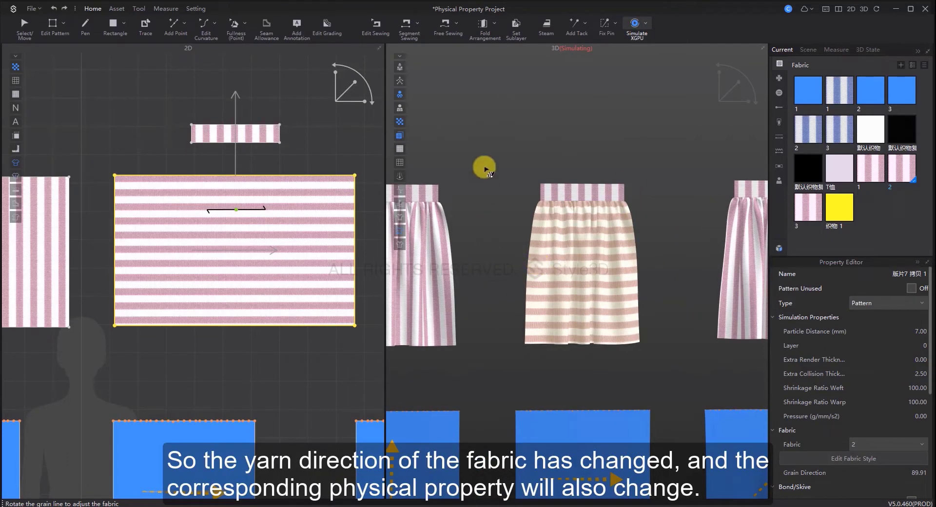
click(485, 167)
scroll(634, 317, down, 2)
scroll(614, 341, down, 2)
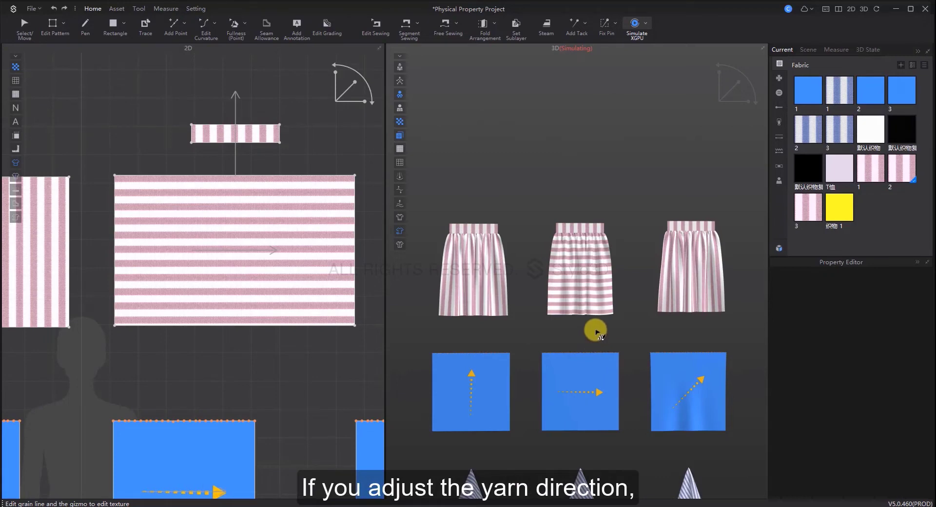
scroll(512, 400, up, 1)
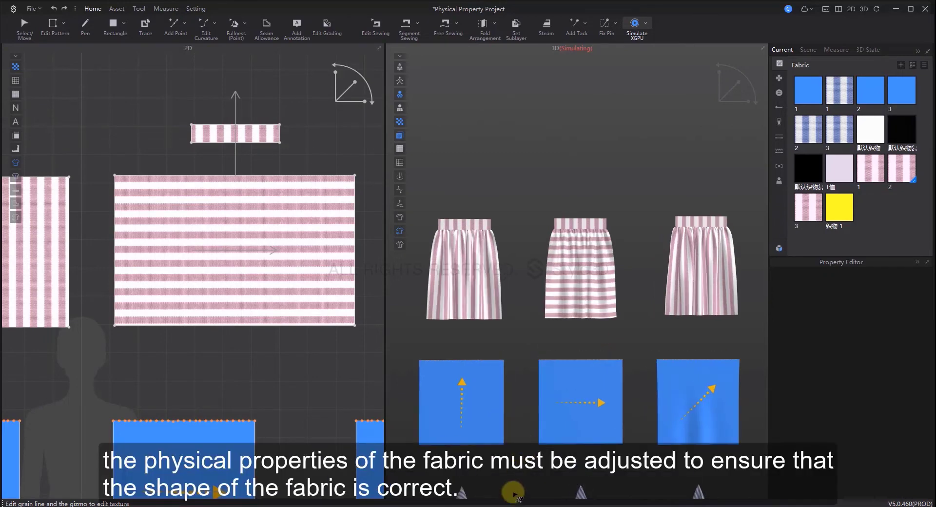
click(22, 27)
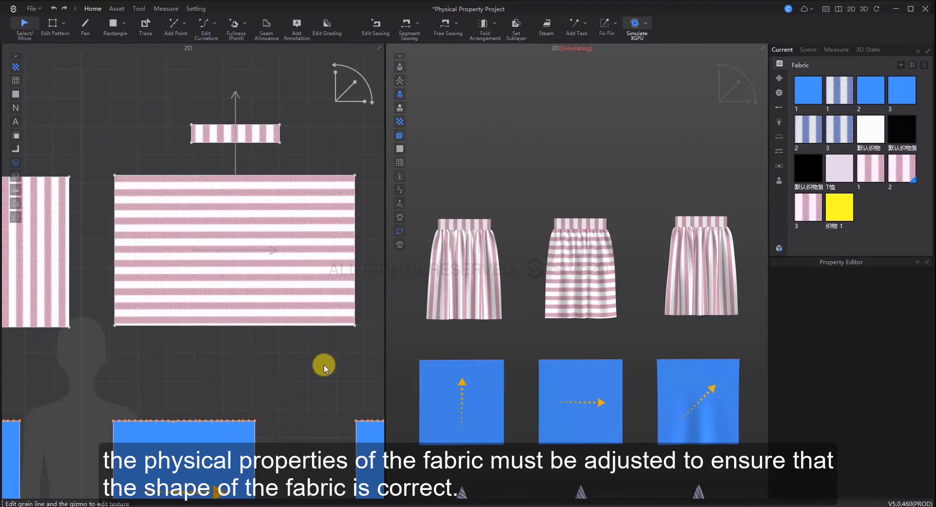
scroll(458, 448, down, 2)
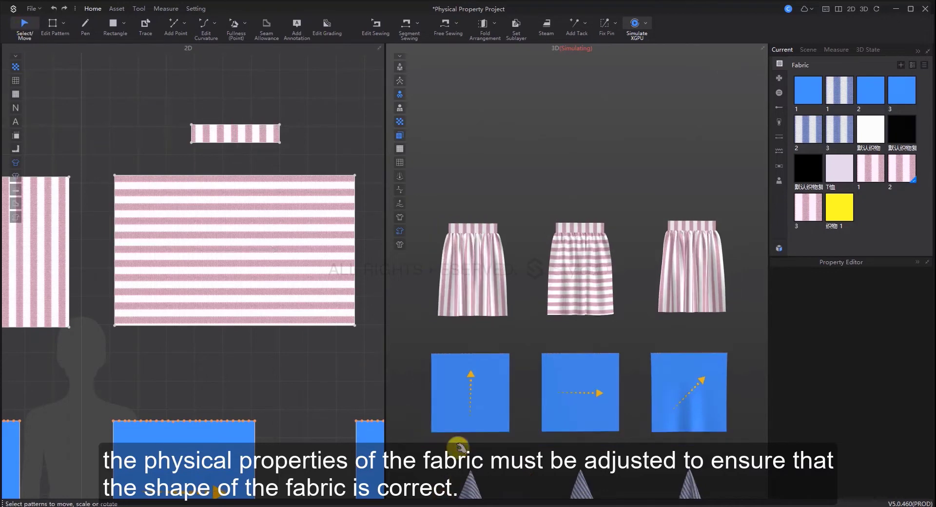
click(627, 34)
Simulate the first blue panel, pull its lower corner up and back to examine the bend angle, and undo the deformation
scroll(470, 379, up, 2)
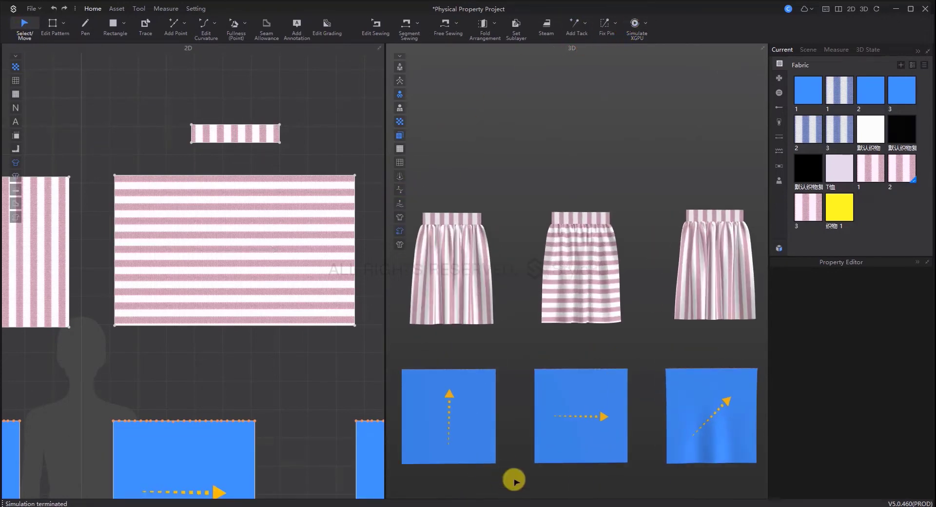
middle_drag(514, 480, 493, 357)
scroll(564, 367, up, 3)
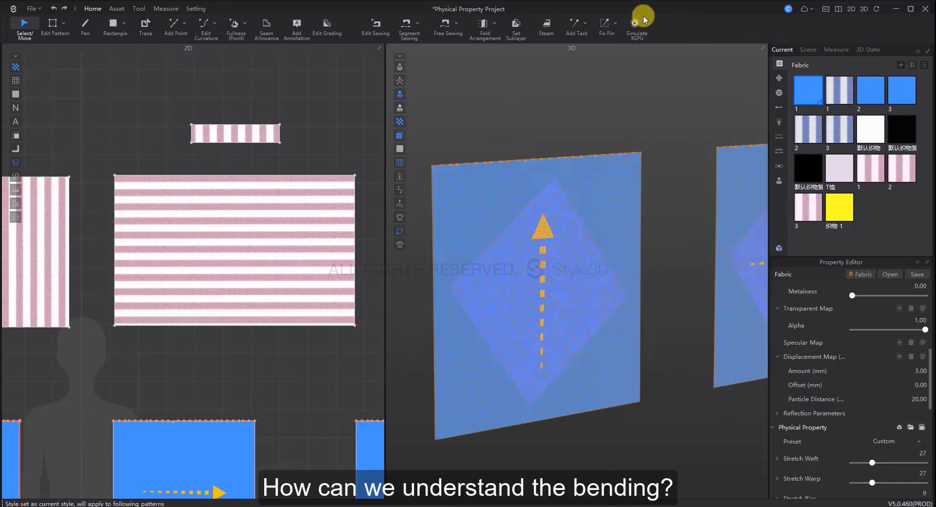
click(636, 22)
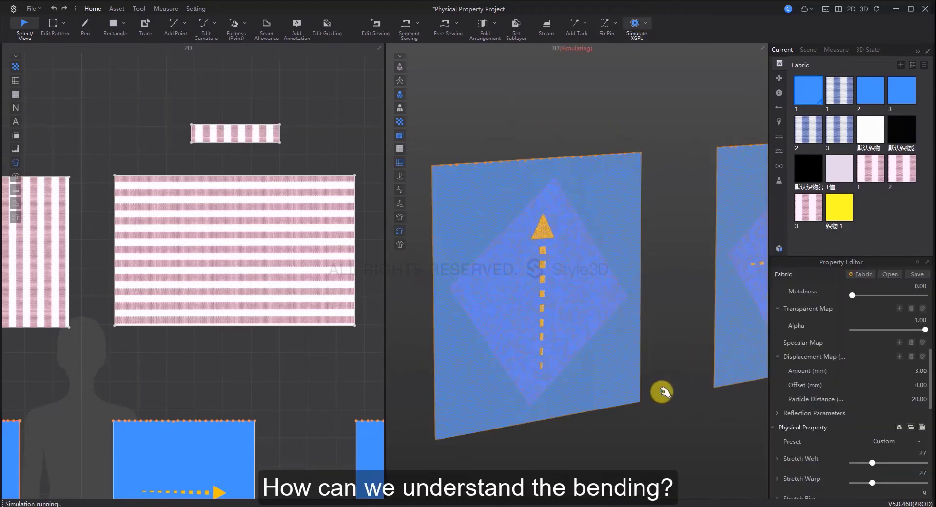
click(637, 398)
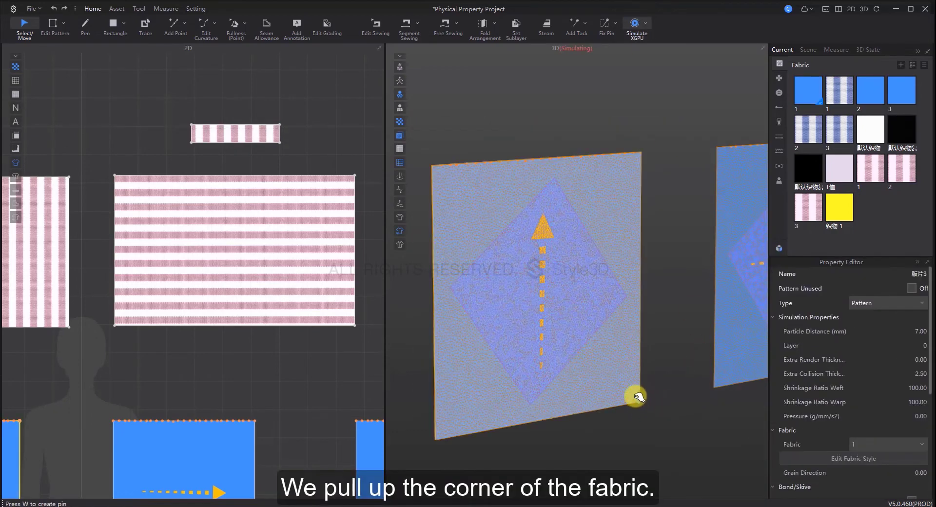
drag(632, 387, 613, 349)
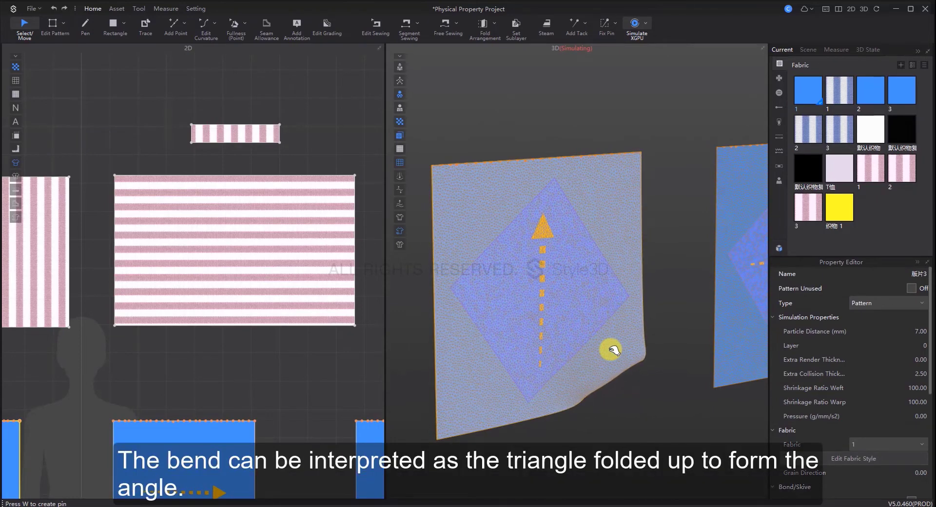
drag(612, 345, 611, 342)
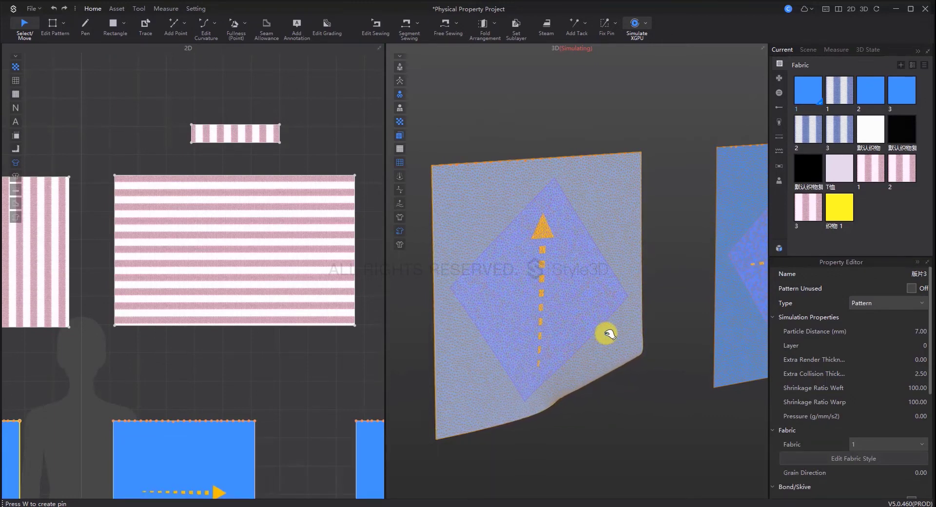
drag(609, 335, 630, 376)
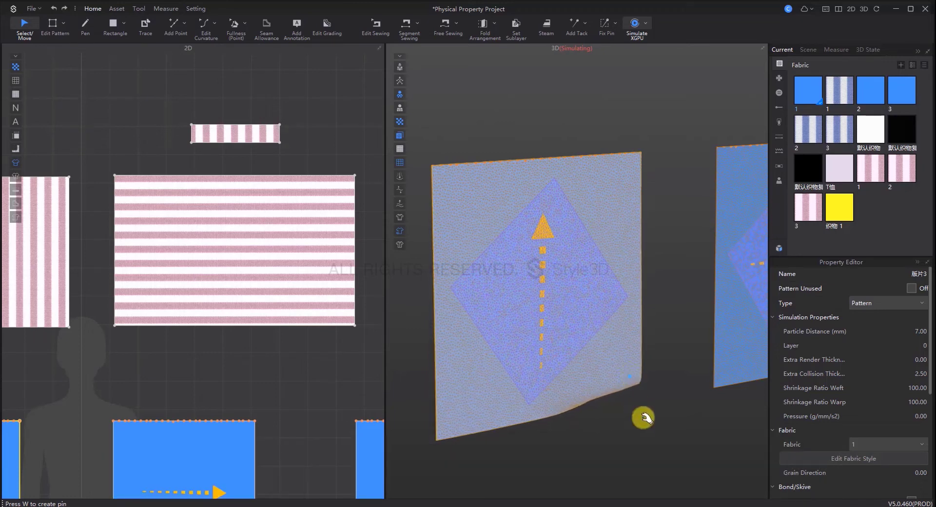
click(654, 439)
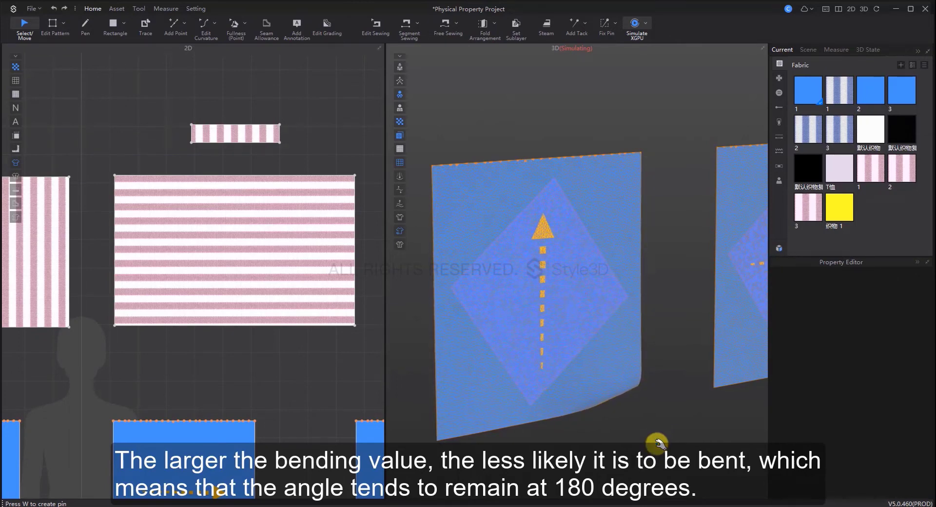
key(ctrl+z)
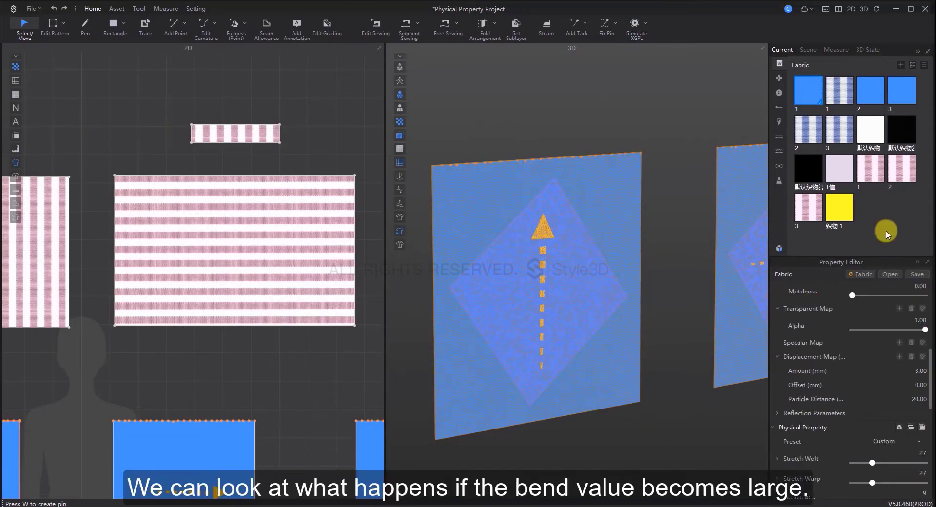
Raise blue fabric 1's Bending Weft, Bending Warp and Bending Bias to the maximum and fold up its panel's lower corner during simulation
scroll(858, 429, down, 3)
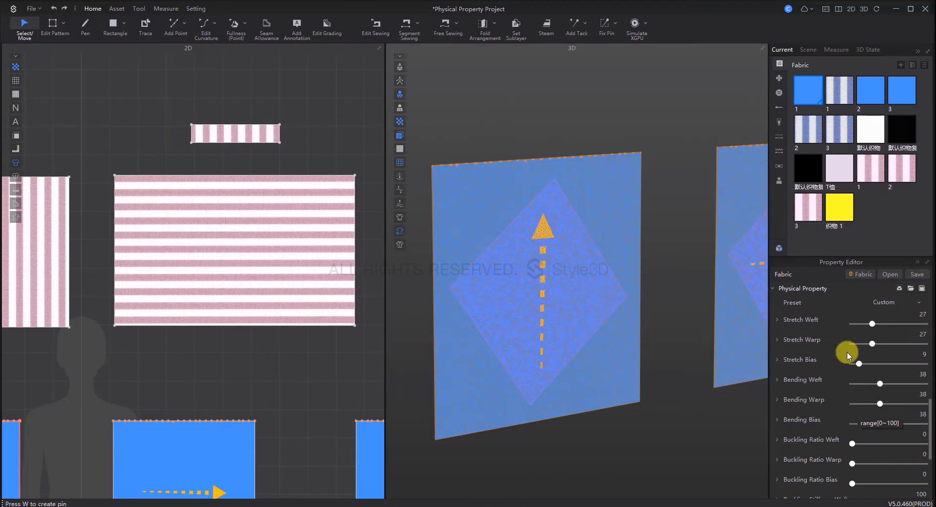
scroll(877, 352, down, 2)
scroll(870, 300, up, 1)
drag(882, 338, 923, 335)
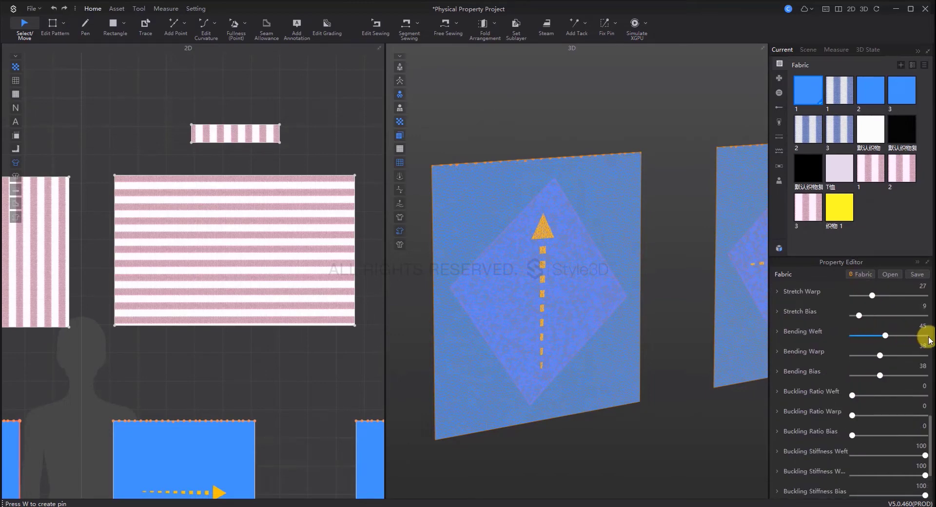
drag(879, 359, 930, 361)
drag(880, 376, 926, 375)
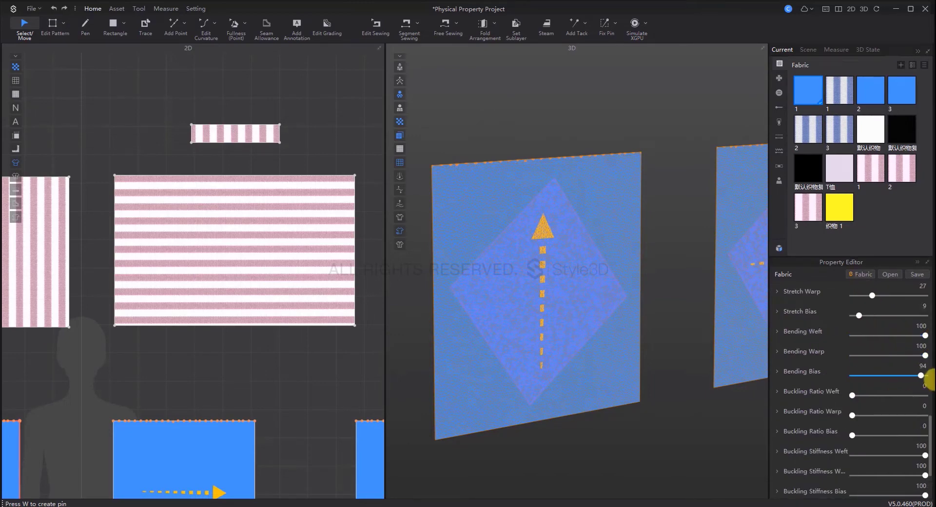
click(635, 24)
drag(640, 400, 592, 303)
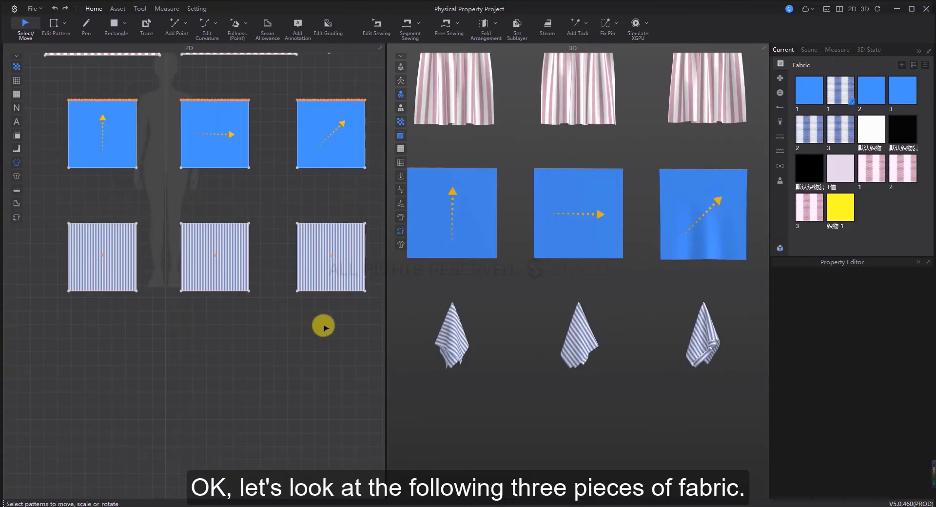
Show the grain lines with Edit Texture and compare the yarn direction of the three blue striped square panels
scroll(350, 307, up, 2)
click(147, 210)
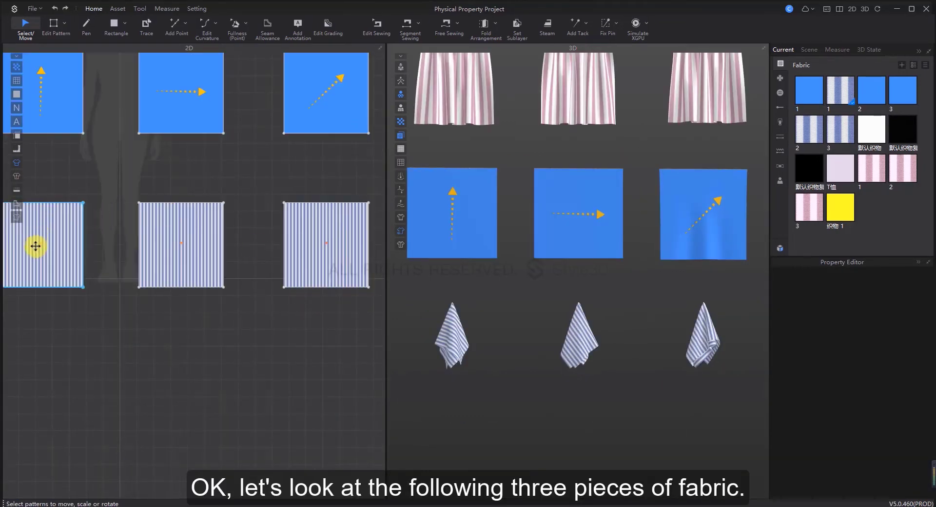
click(283, 282)
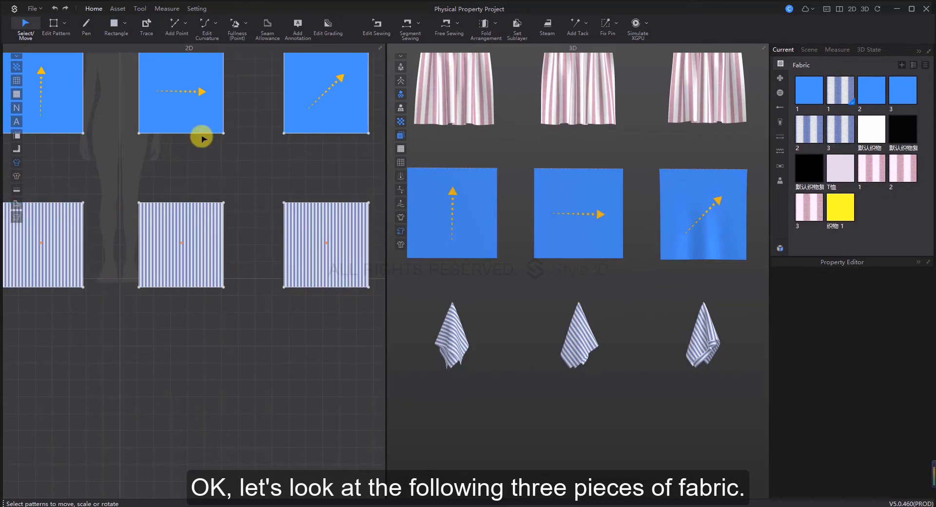
click(114, 9)
click(26, 26)
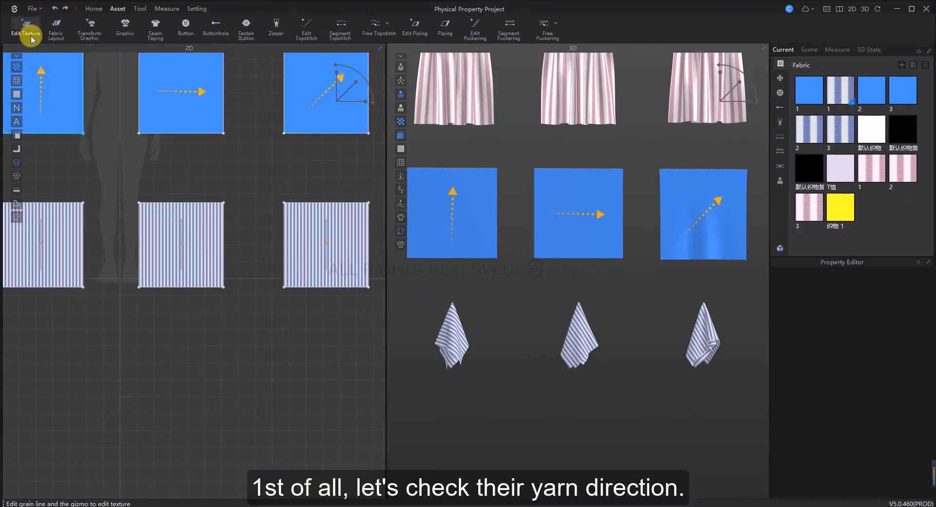
scroll(361, 265, up, 3)
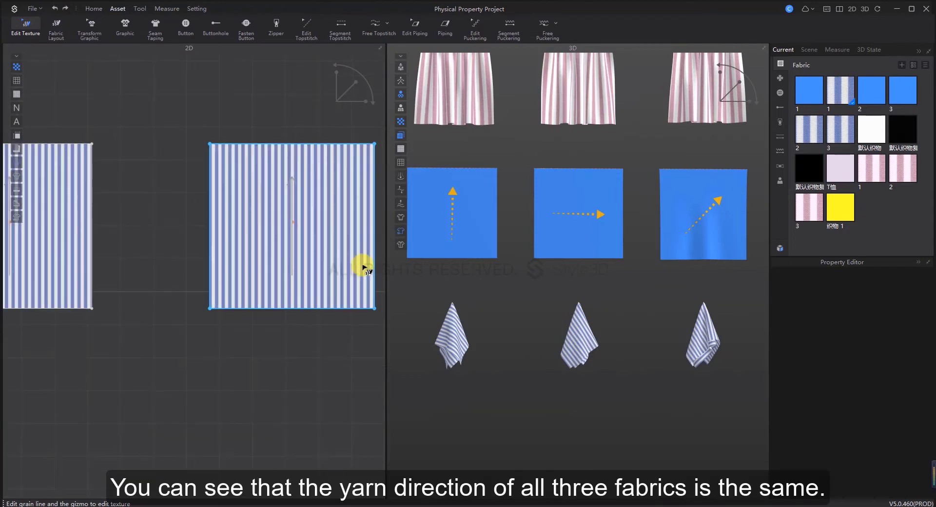
scroll(363, 267, down, 3)
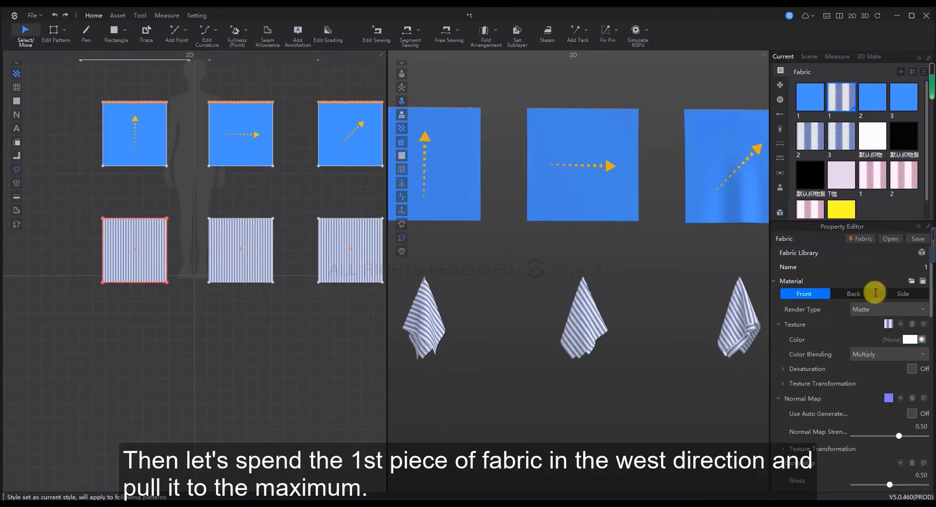
Set the Bending Weft of blue striped fabric 1 to 100
scroll(878, 365, down, 5)
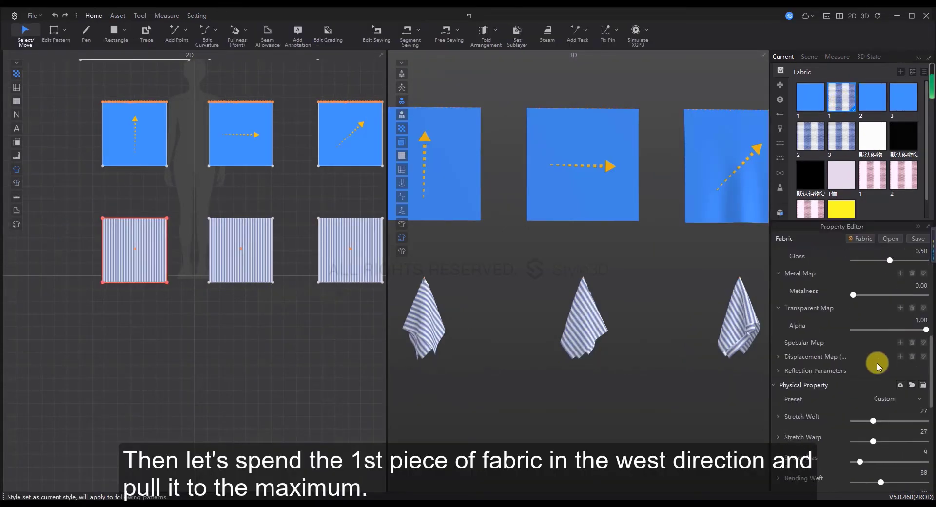
scroll(877, 362, down, 3)
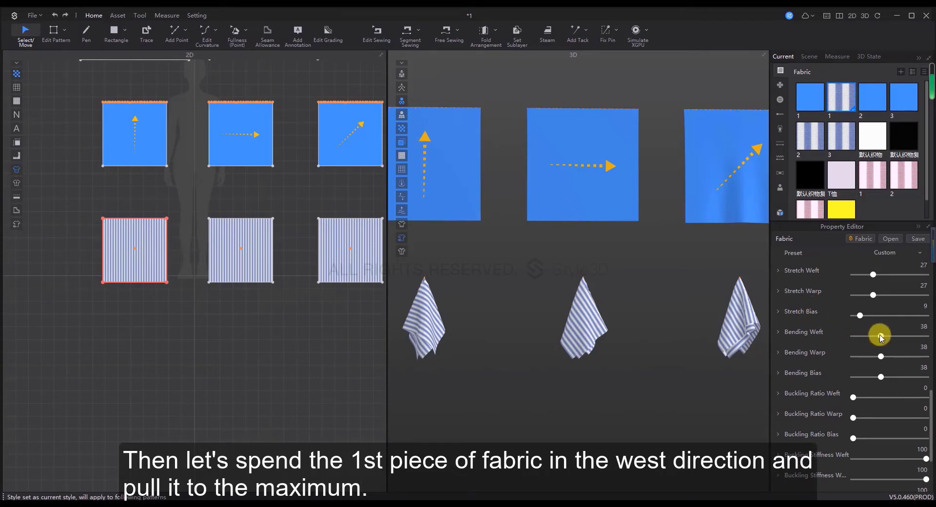
drag(880, 336, 932, 336)
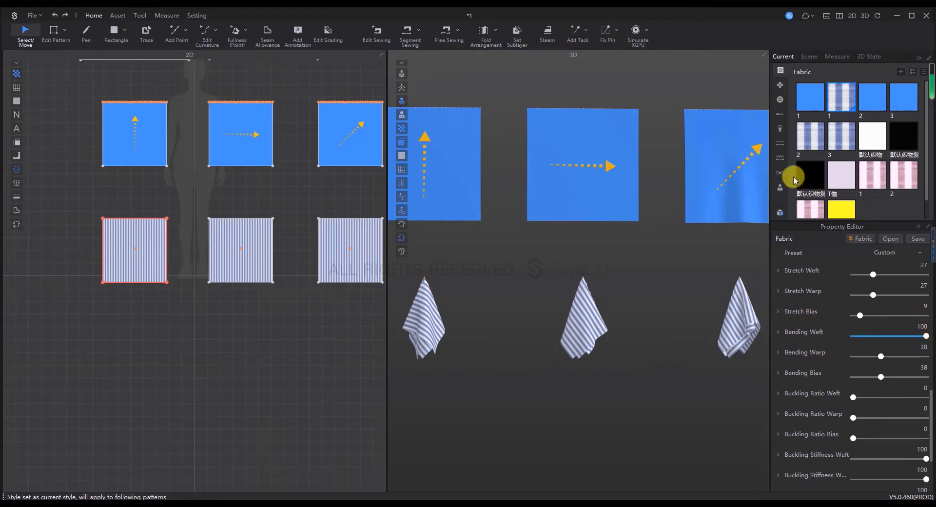
Set the Bending Warp of blue striped fabric 2 and the Bending Bias of blue striped fabric 3 to 100
click(810, 136)
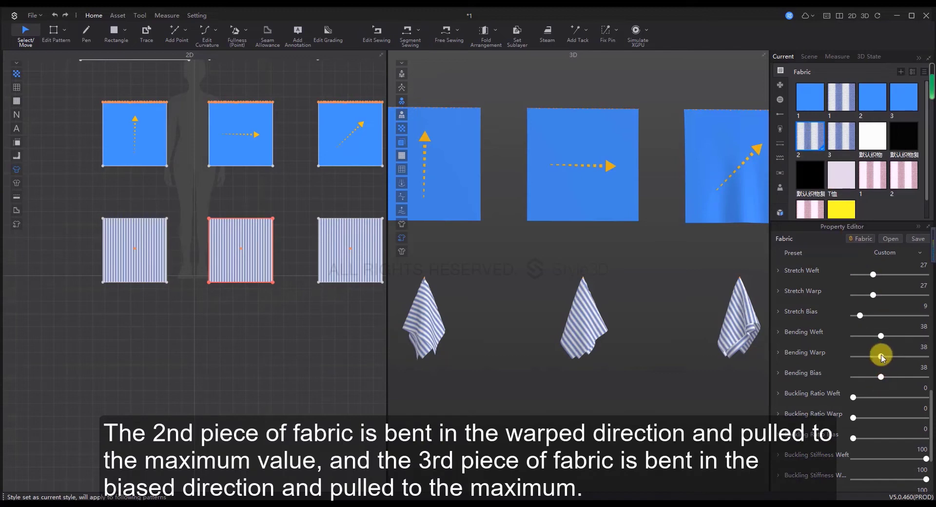
drag(881, 358, 932, 361)
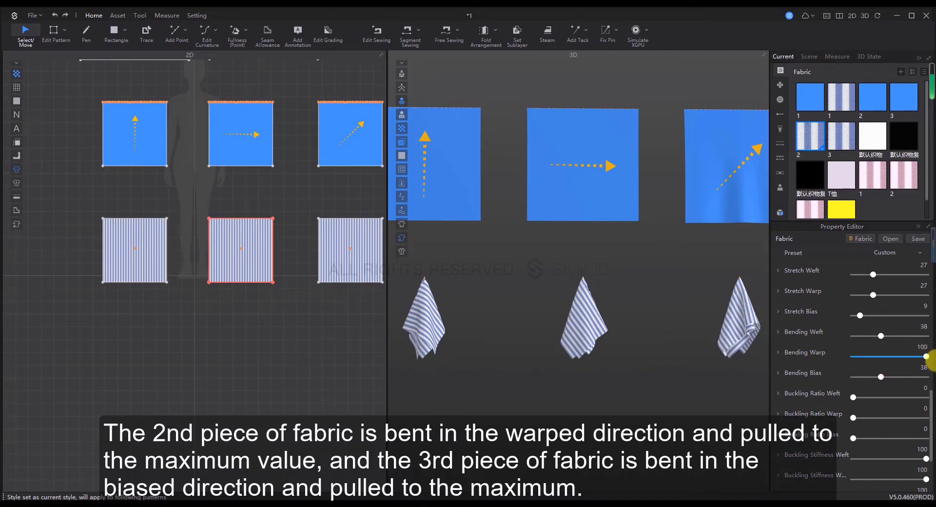
click(849, 135)
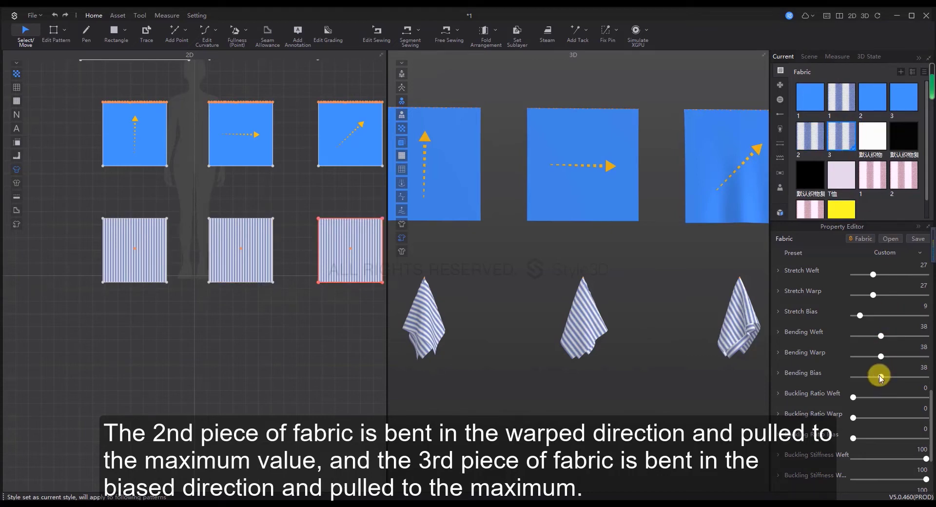
drag(881, 377, 931, 379)
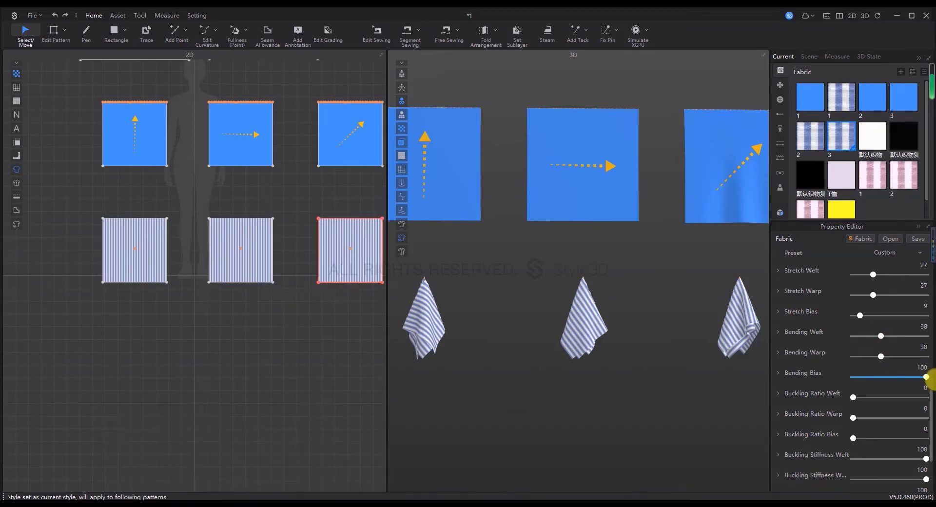
Simulate the three blue striped panels with their new bending values and compare how they drape
click(637, 33)
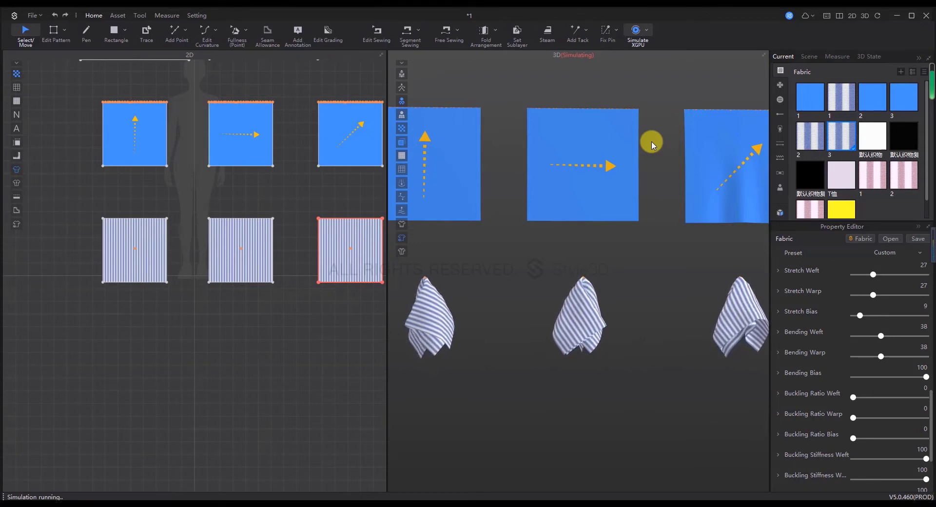
scroll(626, 425, down, 2)
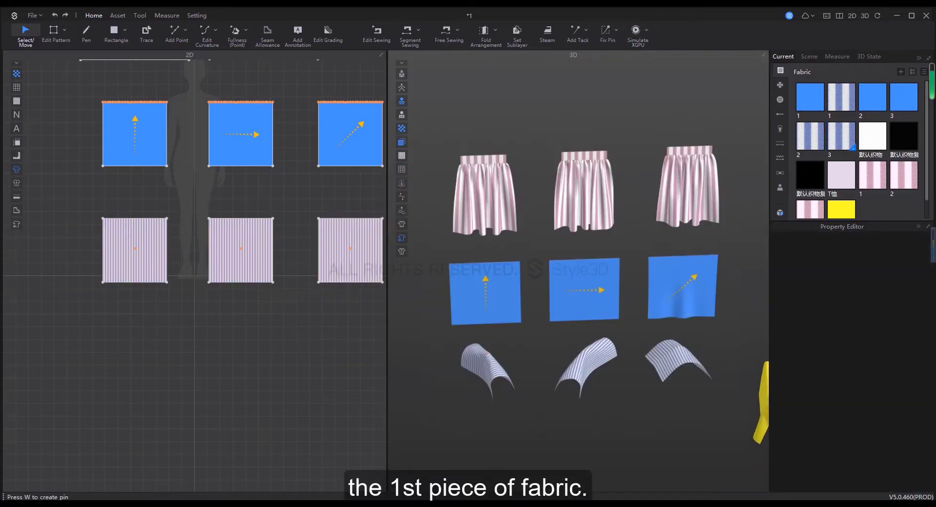
key(space)
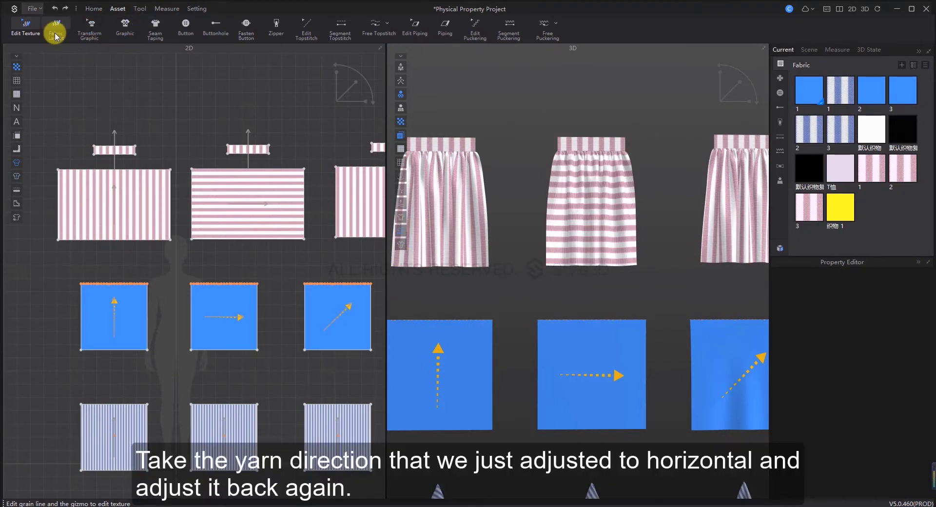
Rotate the grain line of the middle skirt's large pattern piece back so its stripes run vertically
scroll(255, 193, up, 5)
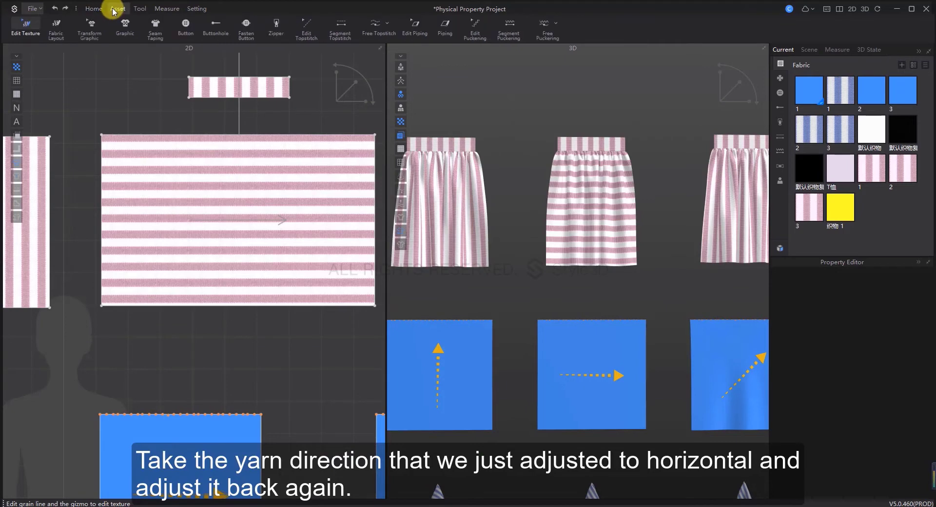
click(253, 182)
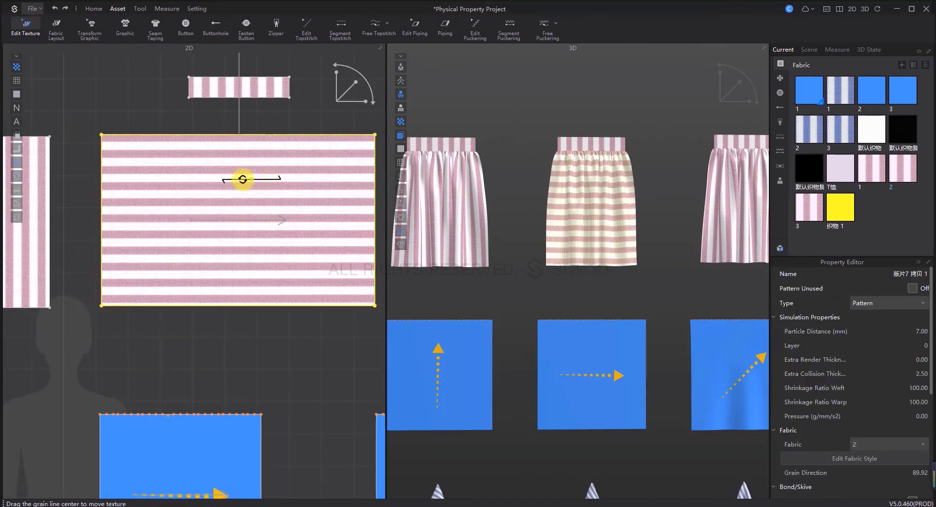
drag(244, 180, 252, 198)
click(330, 345)
scroll(289, 336, down, 3)
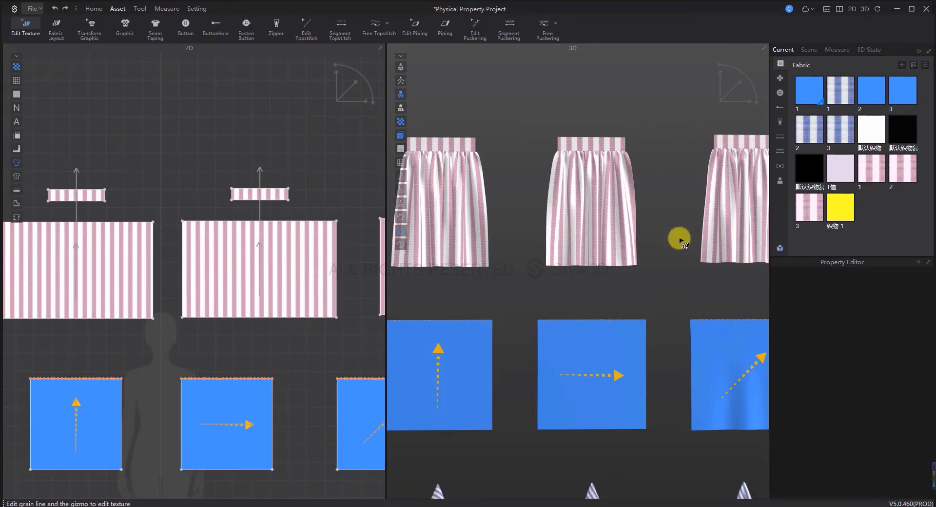
click(257, 272)
scroll(259, 271, down, 3)
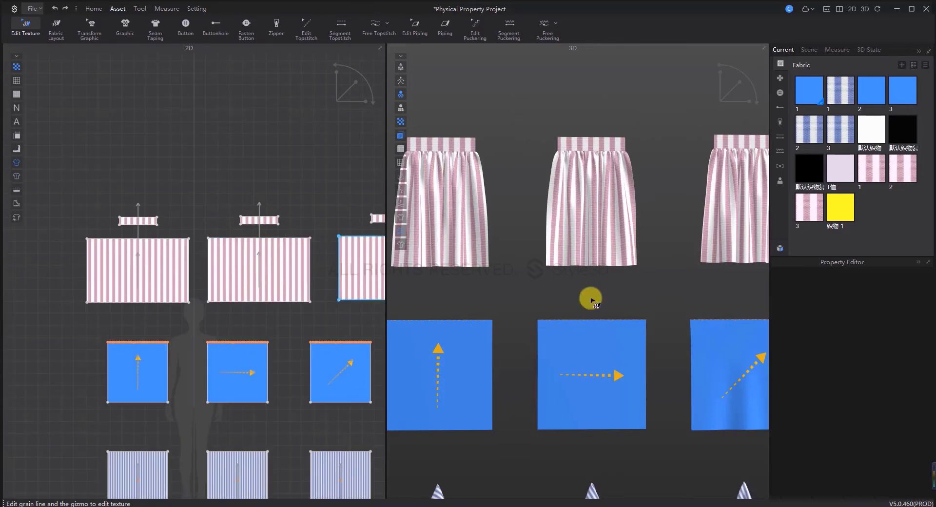
Set the Bending Weft of pink striped skirt fabric 1 to 100
click(871, 169)
scroll(862, 356, down, 5)
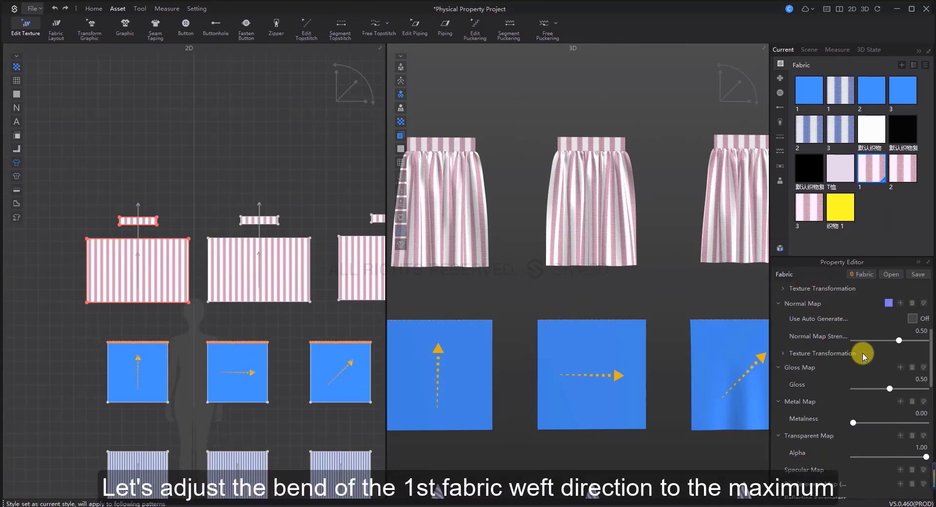
scroll(920, 381, down, 4)
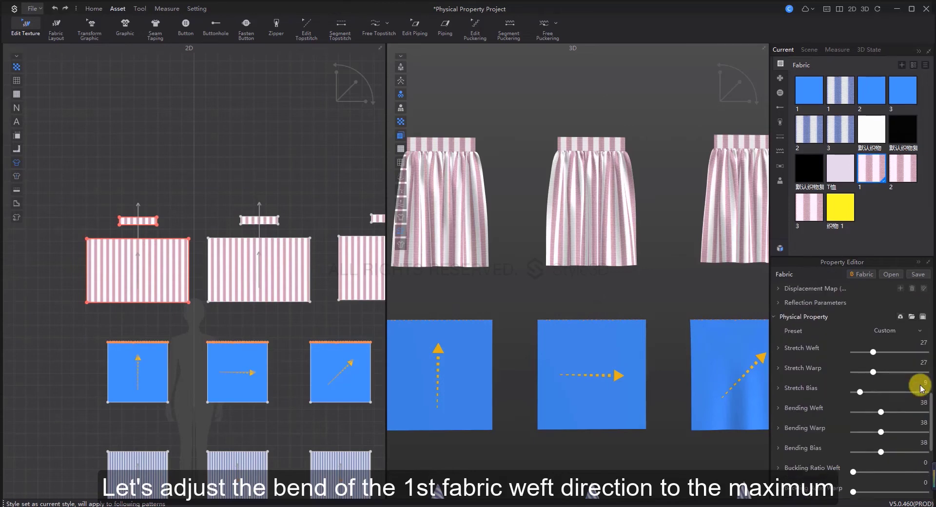
scroll(591, 230, down, 2)
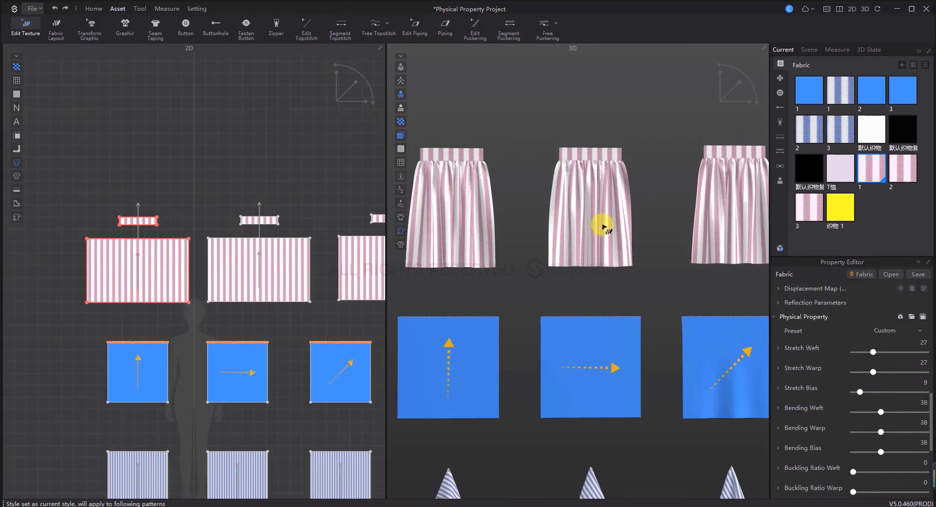
scroll(870, 414, down, 2)
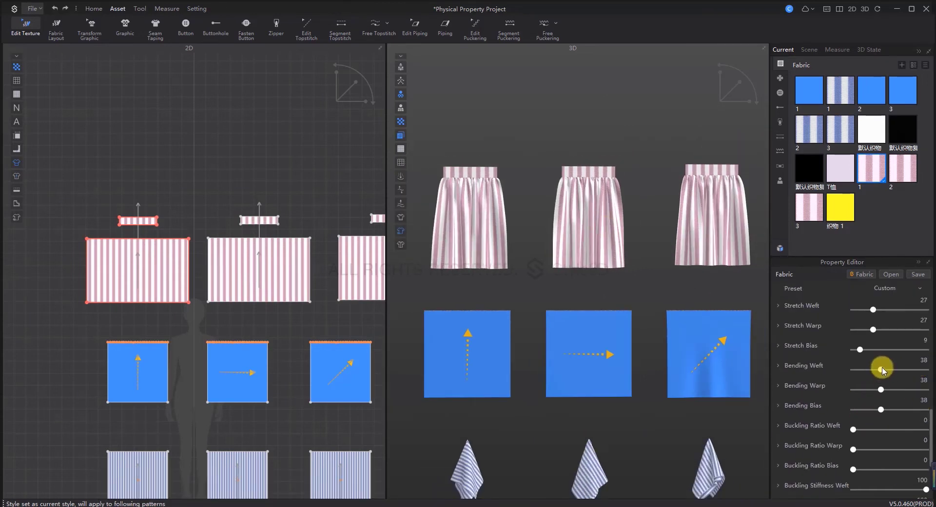
drag(881, 366, 932, 369)
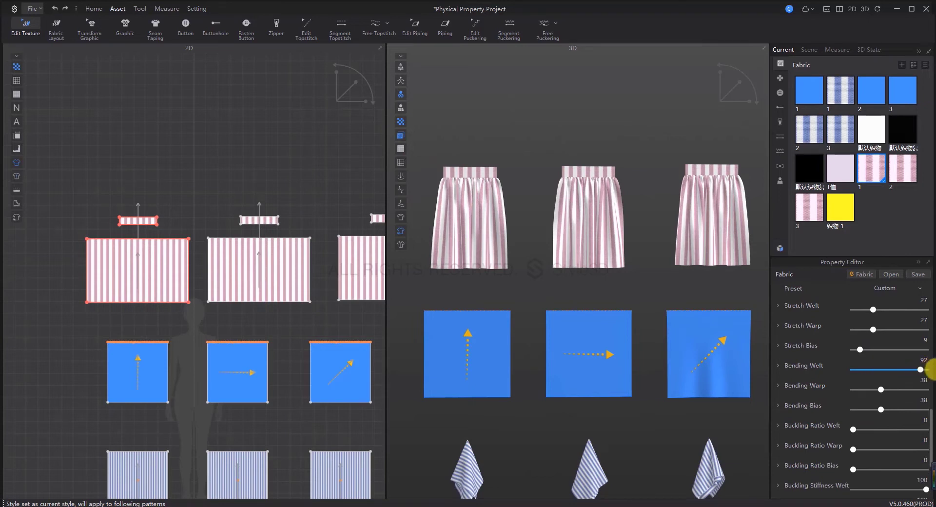
Set the Bending Warp of pink striped fabric 2 and the Bending Bias of pink striped fabric 3 to 100
click(903, 169)
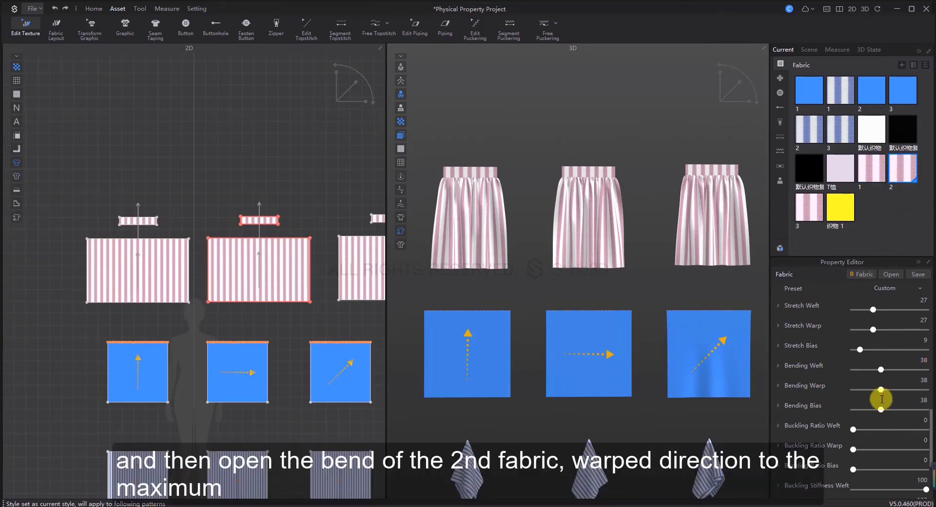
drag(884, 389, 931, 390)
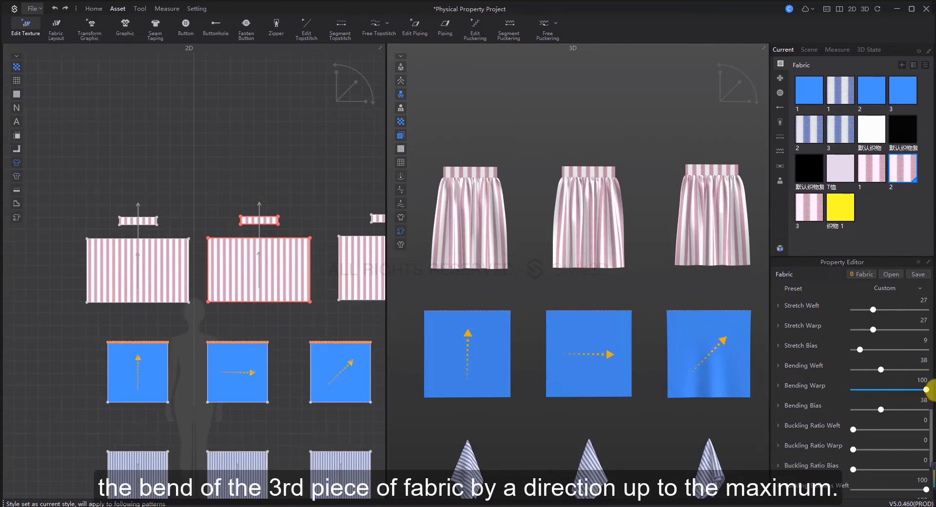
click(809, 211)
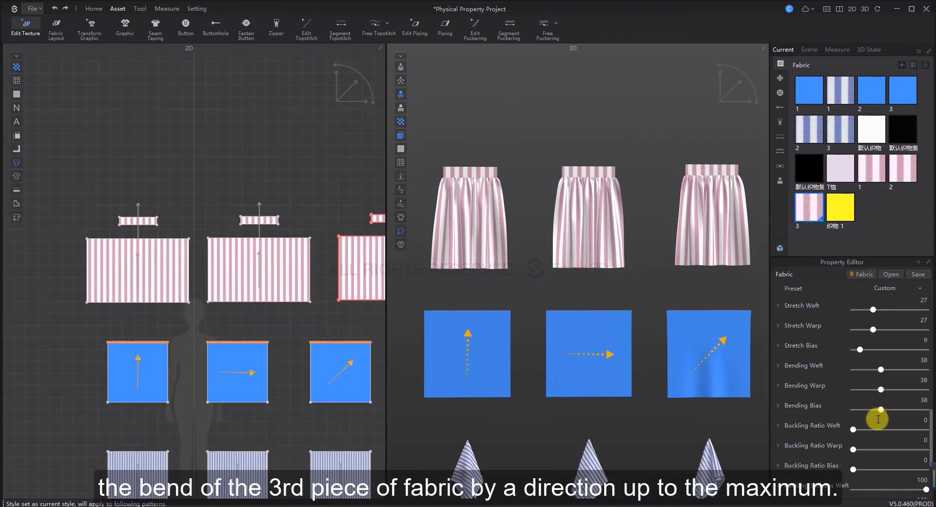
drag(881, 410, 931, 409)
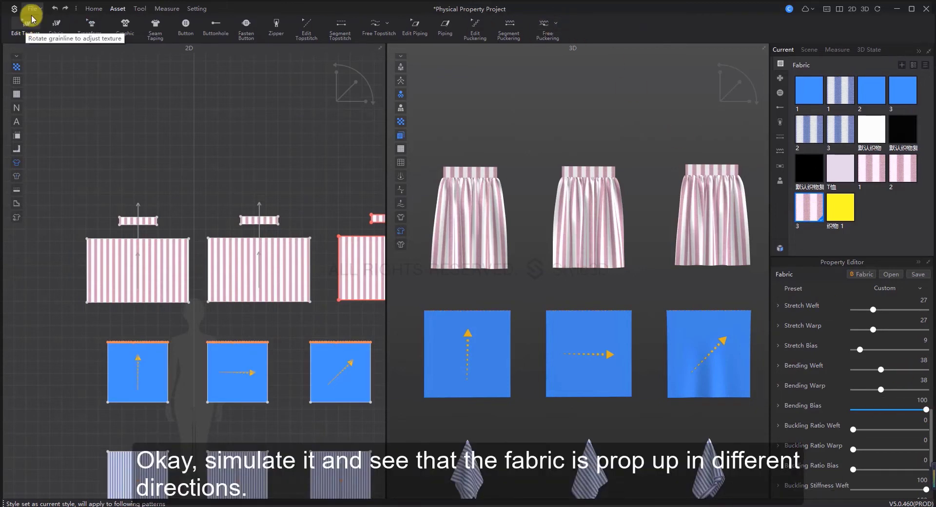
Simulate the three pink striped skirts and compare each one's drape with its fabric's bending values
click(93, 8)
click(636, 24)
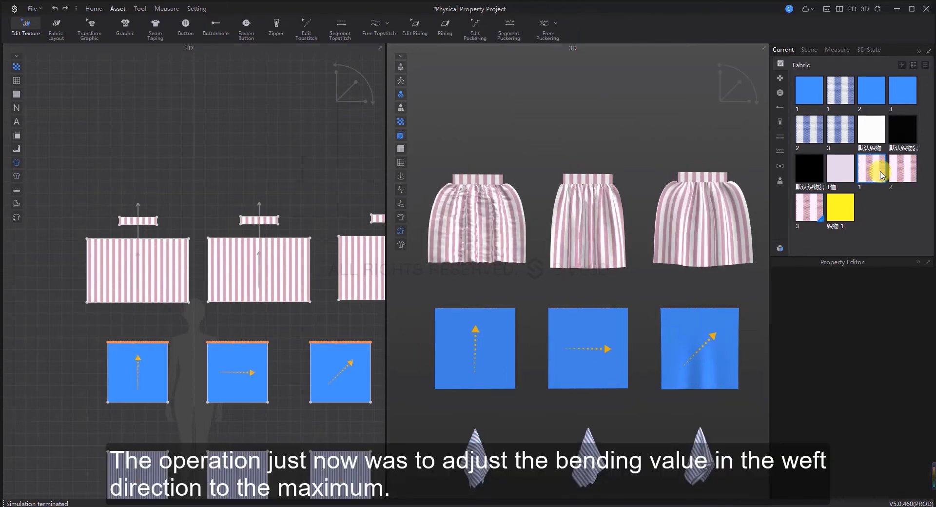
click(873, 170)
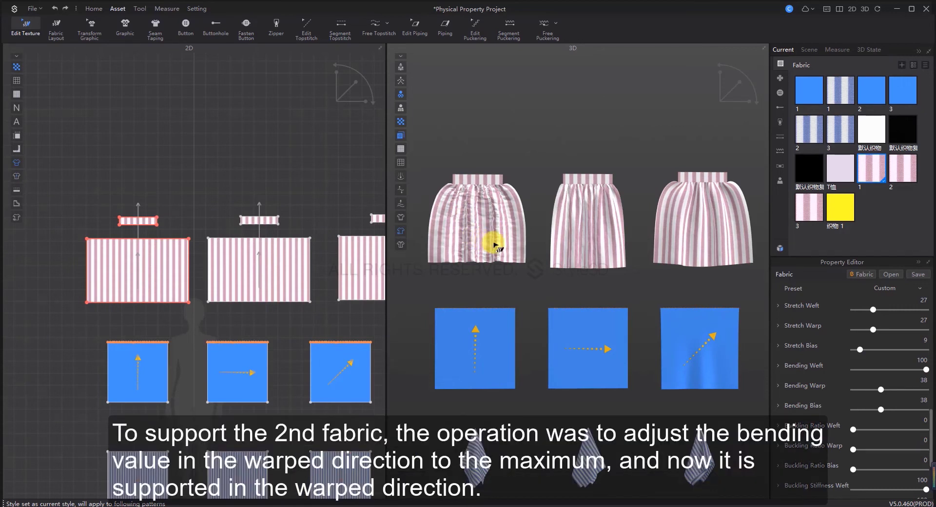
click(913, 170)
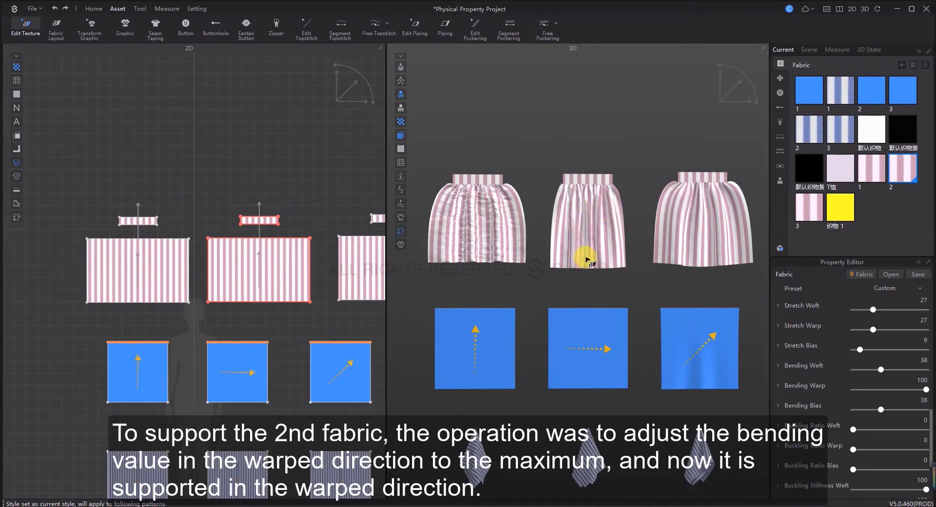
click(809, 209)
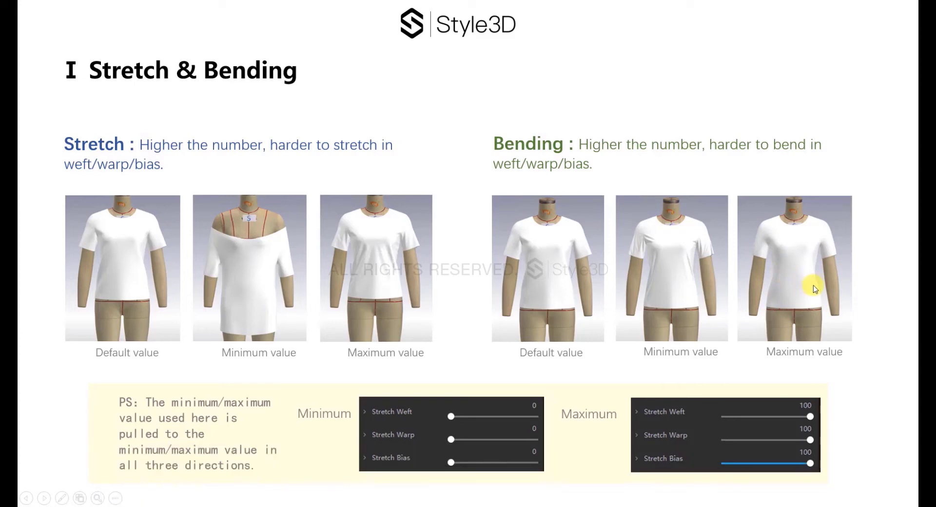
click(151, 42)
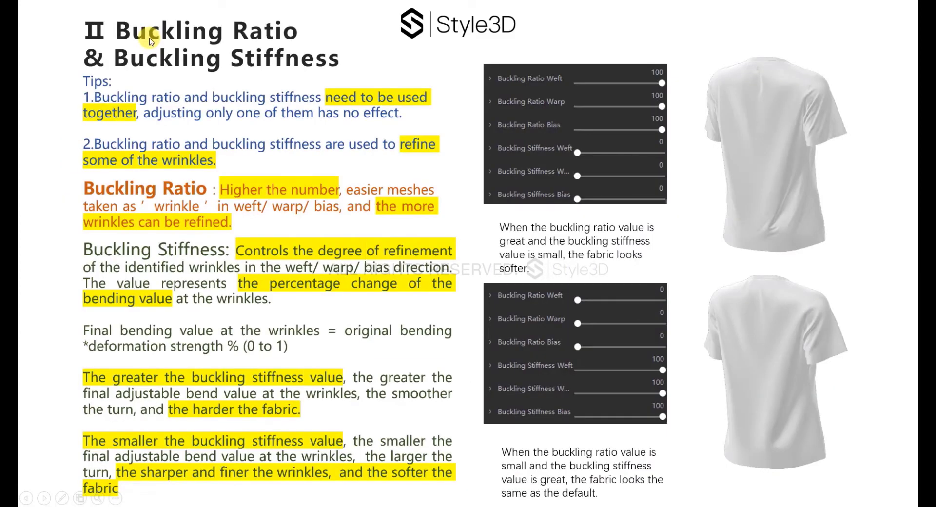